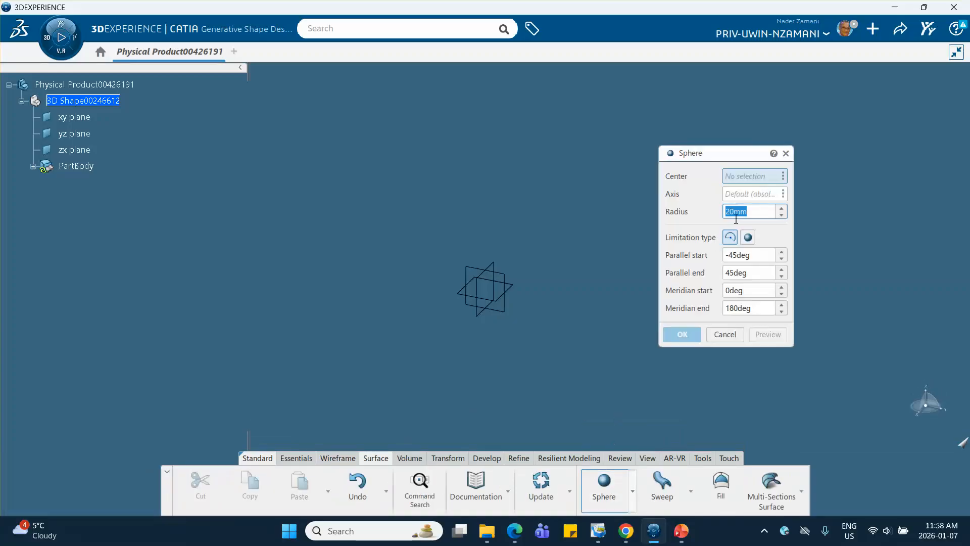
- Create a complete sphere of 20 mm radius centred on a new point at coordinates 0, 0, 0
right_click(738, 177)
mouse_move(758, 192)
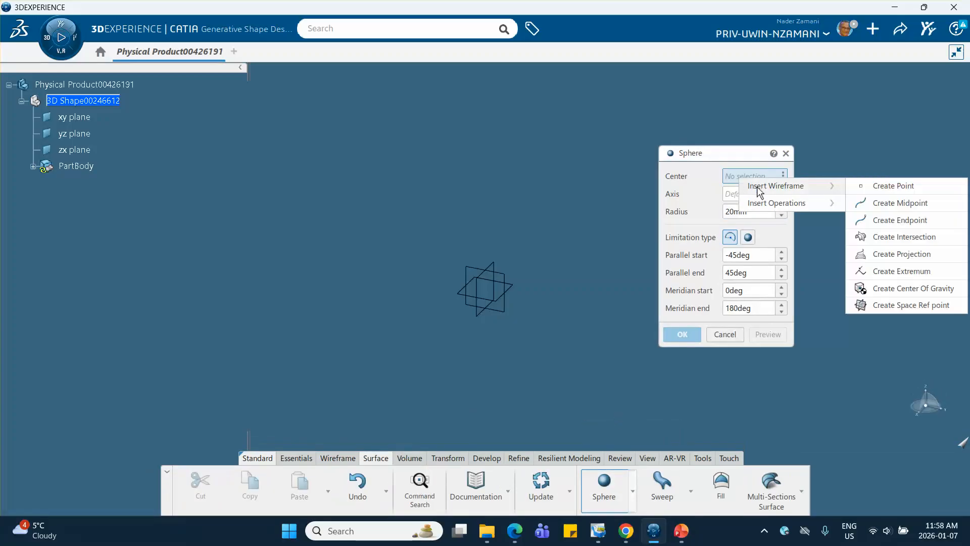
left_click(877, 187)
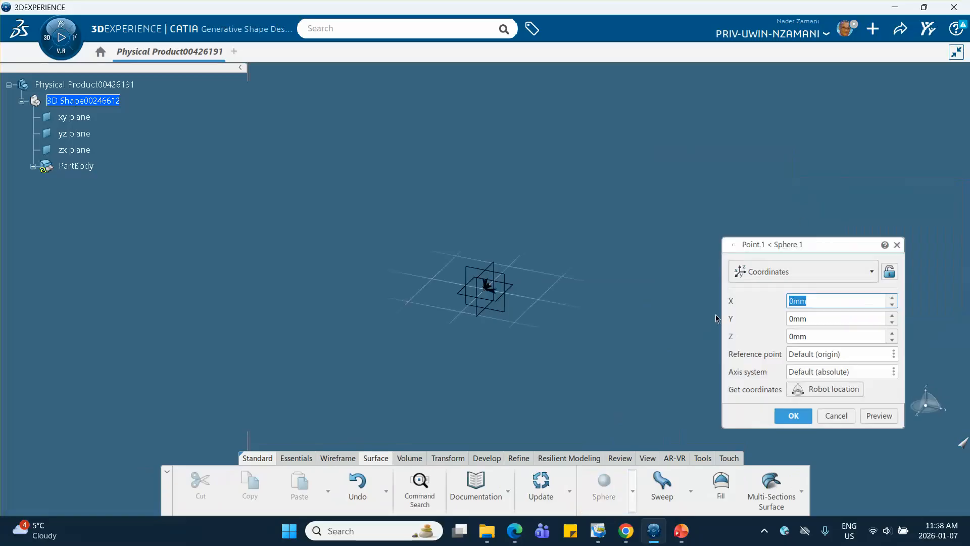
left_click(793, 415)
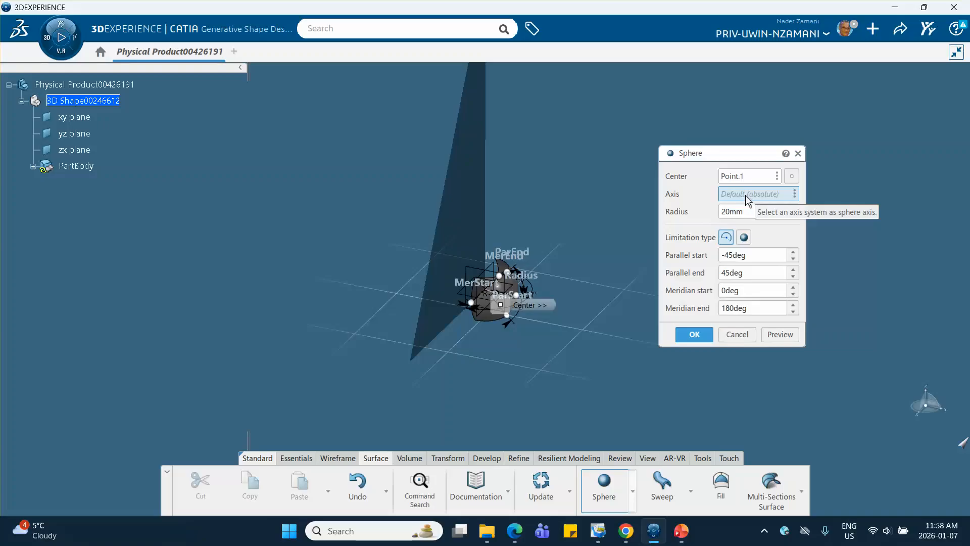
left_click(743, 237)
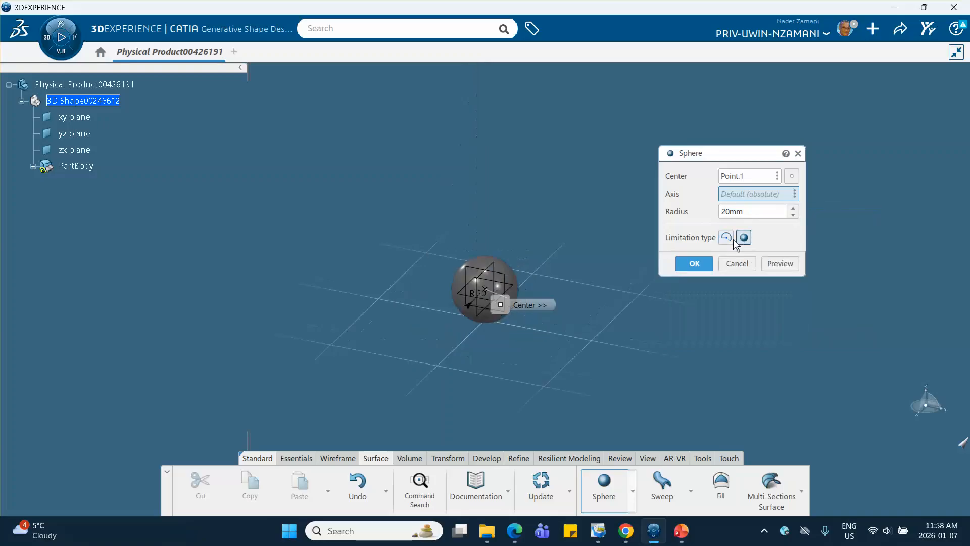
scroll(586, 212, "up", 10)
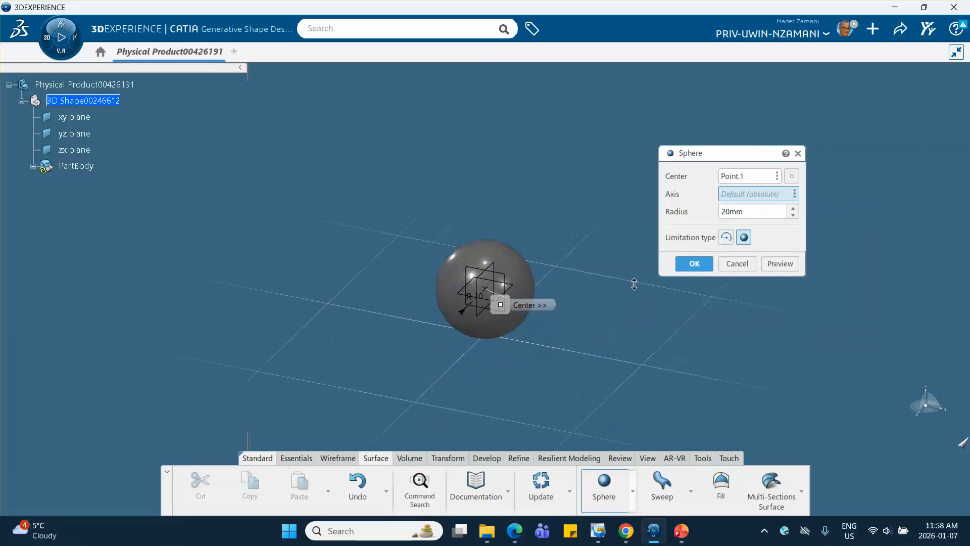
scroll(585, 213, "down", 2)
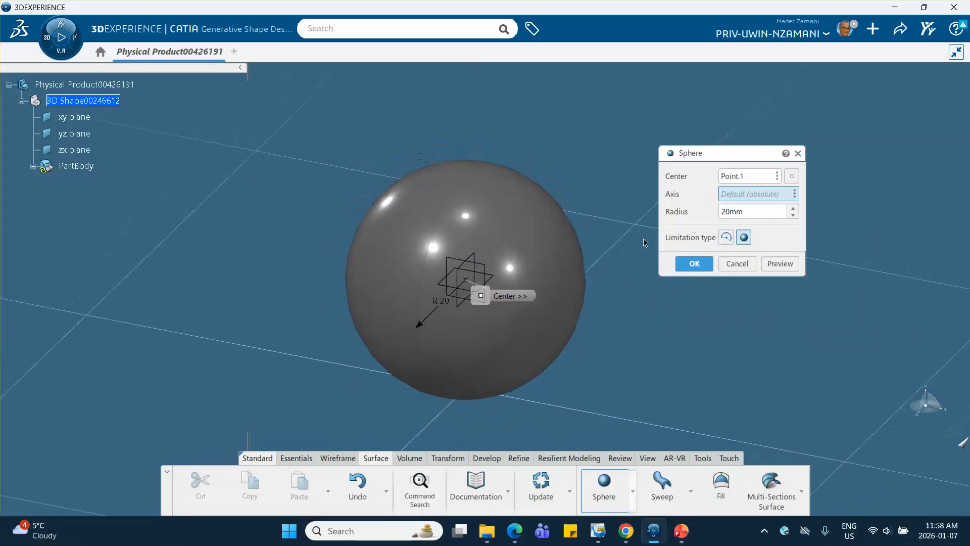
left_click(694, 264)
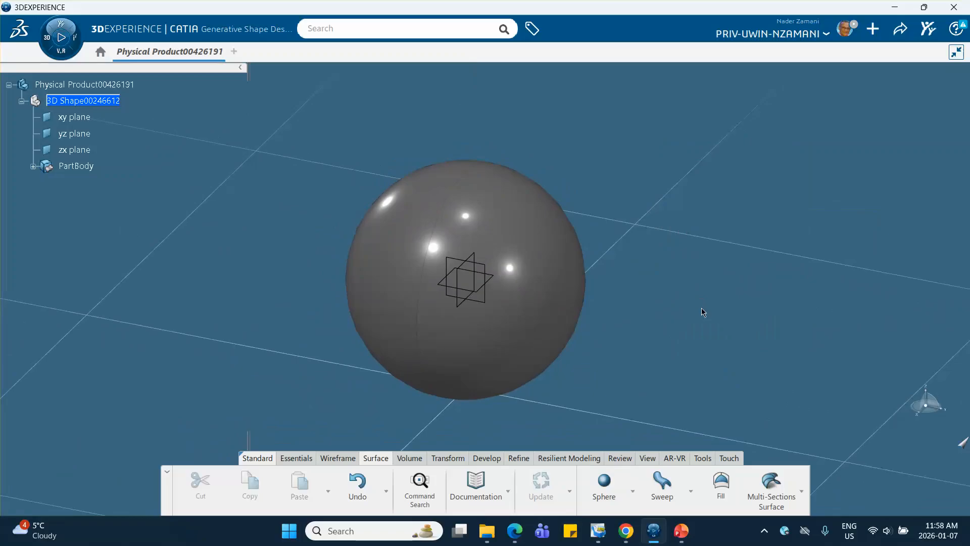
- Hide the xy, yz and zx reference planes
left_click(74, 117)
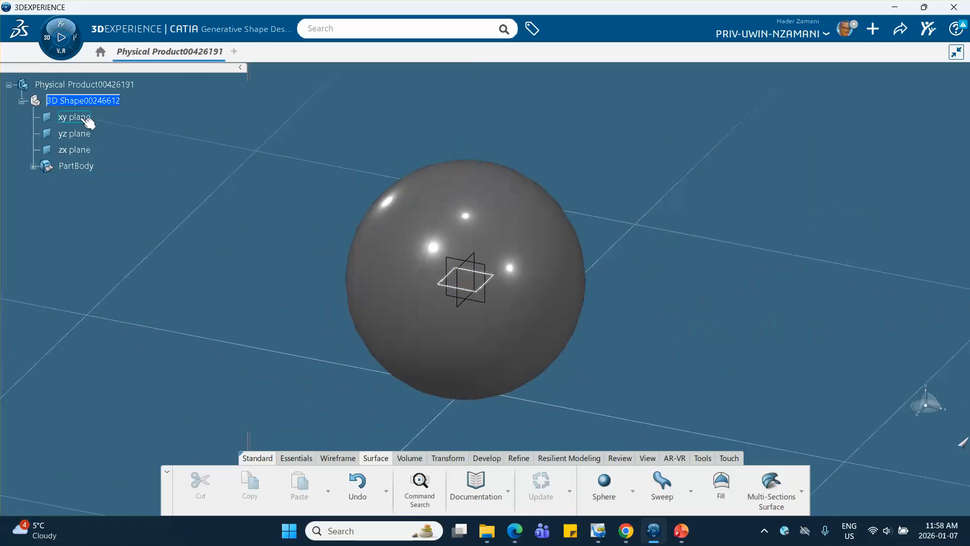
left_click(75, 149, "shift")
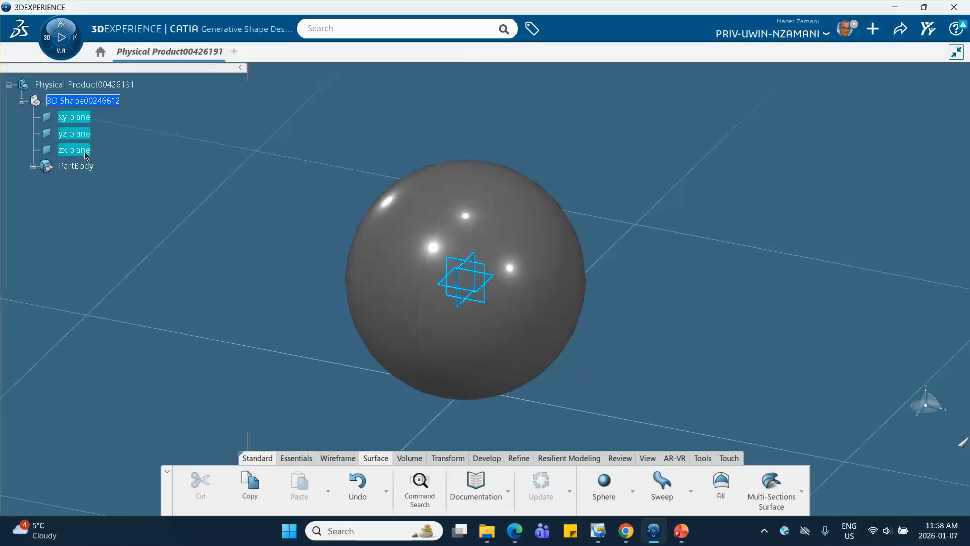
right_click(84, 152)
left_click(122, 199)
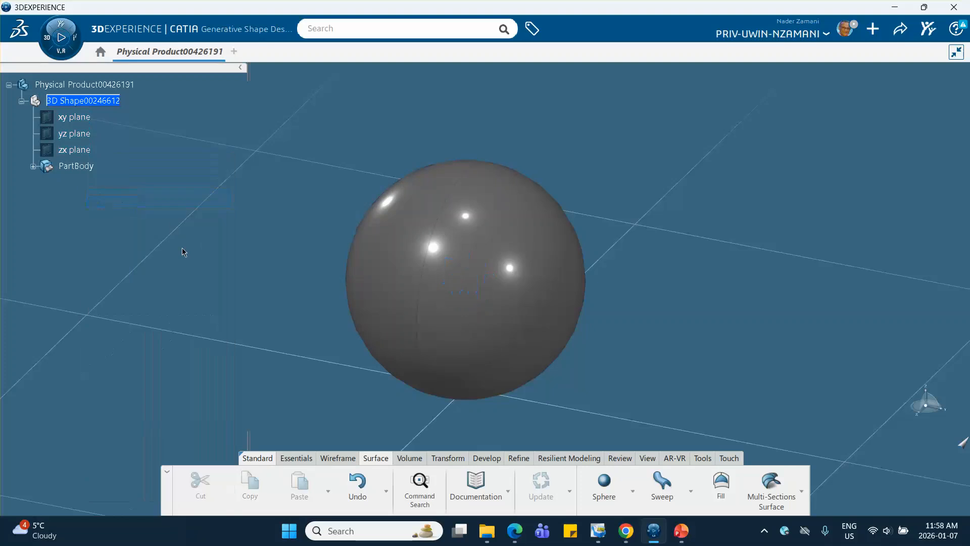
- Define a cylindrical reflect line on the sphere with the Z component as direction and a 20 degree angle, and preview it
left_click(325, 456)
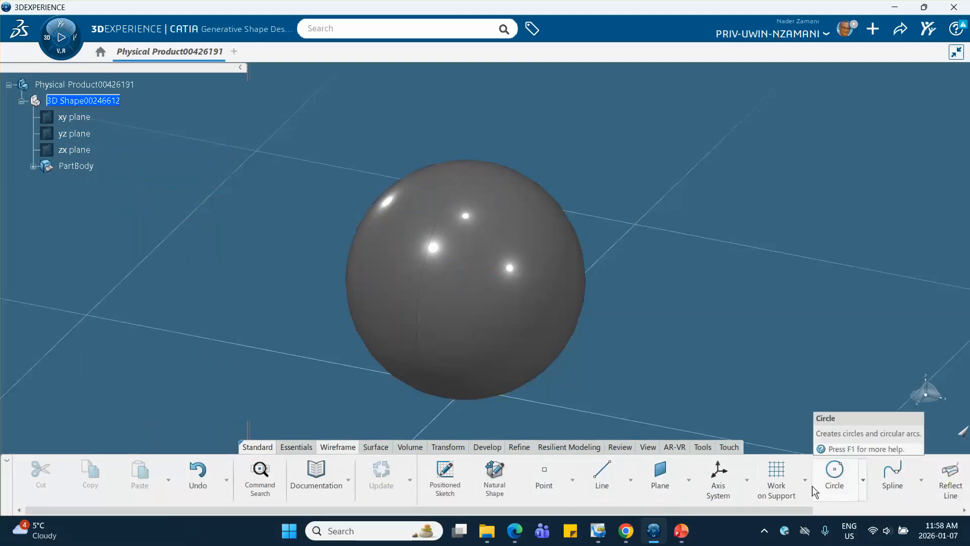
scroll(866, 491, "right", 3)
left_click(875, 479)
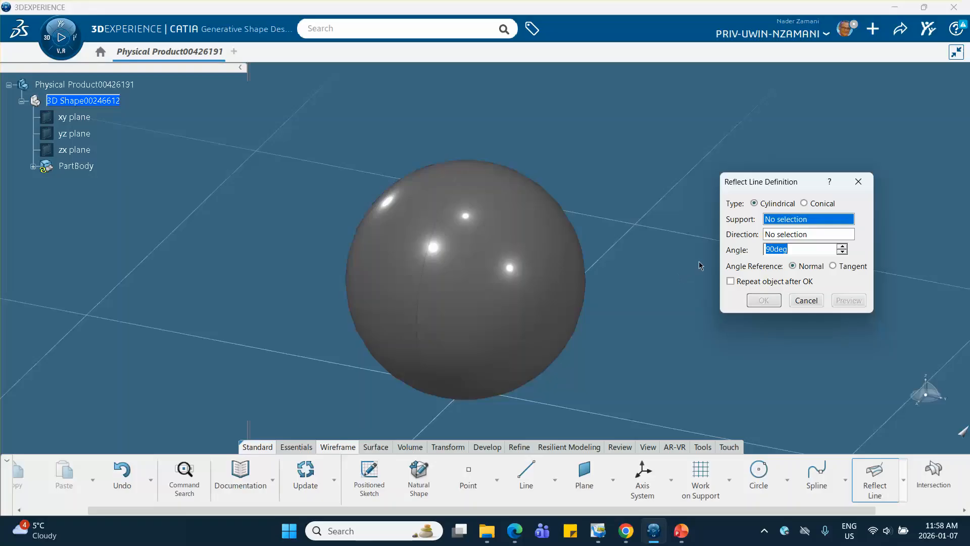
left_click(524, 230)
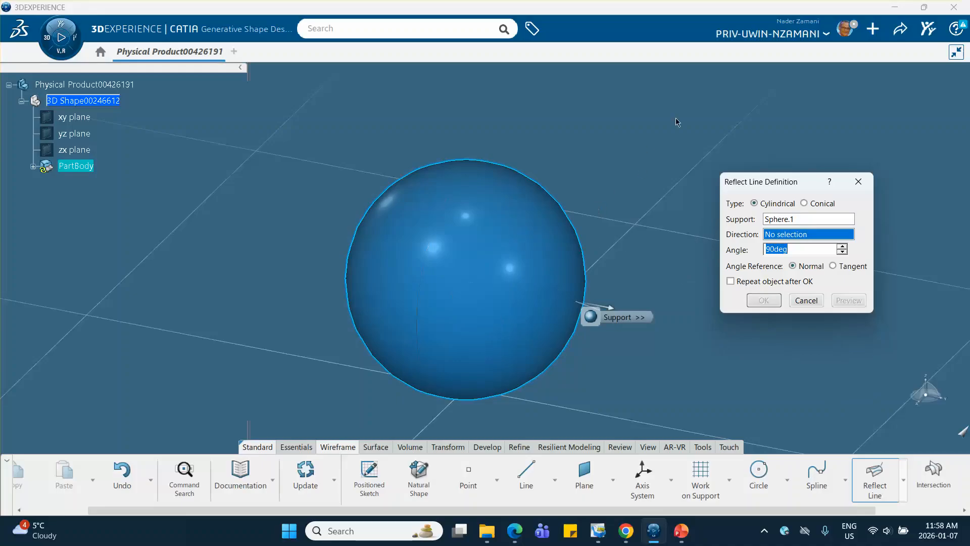
right_click(781, 238)
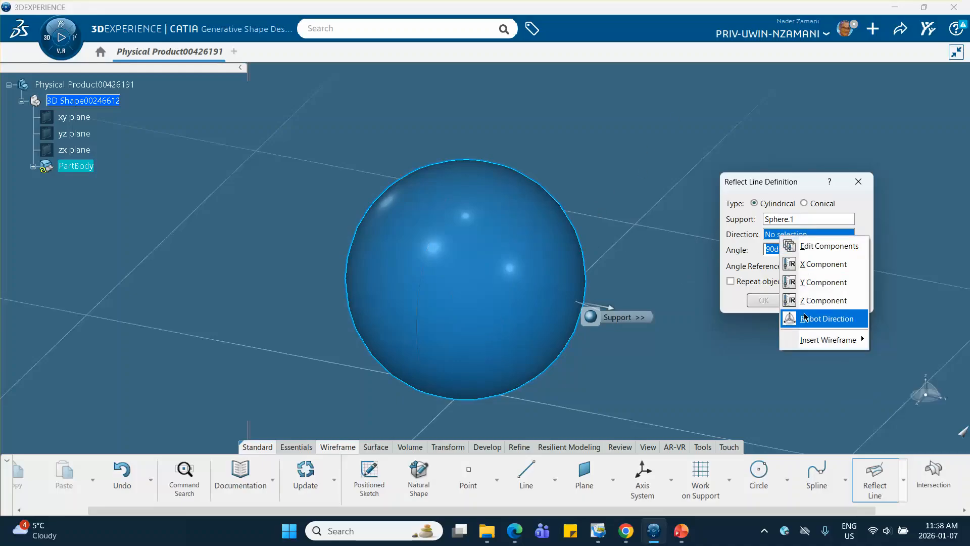
left_click(818, 298)
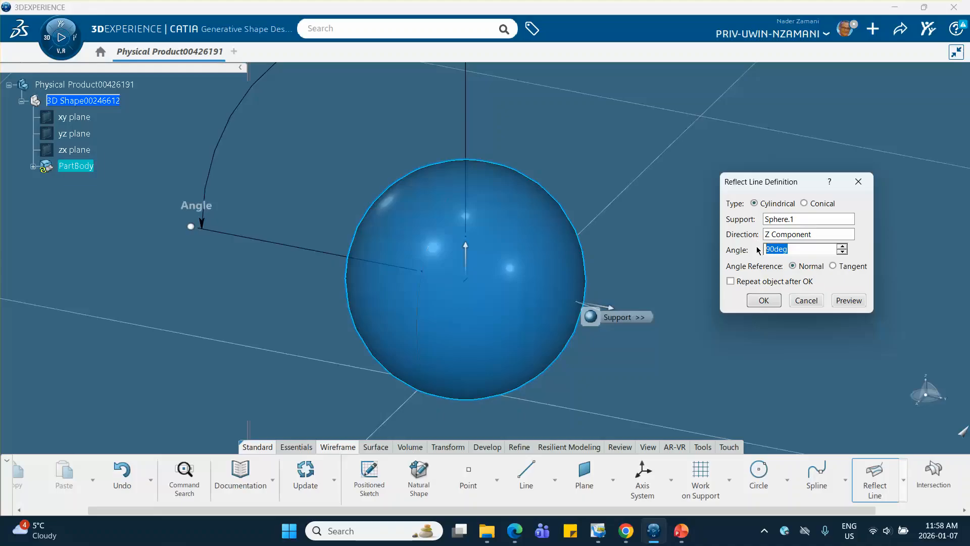
type("20")
left_click(849, 300)
middle_click_drag(627, 187, 569, 208)
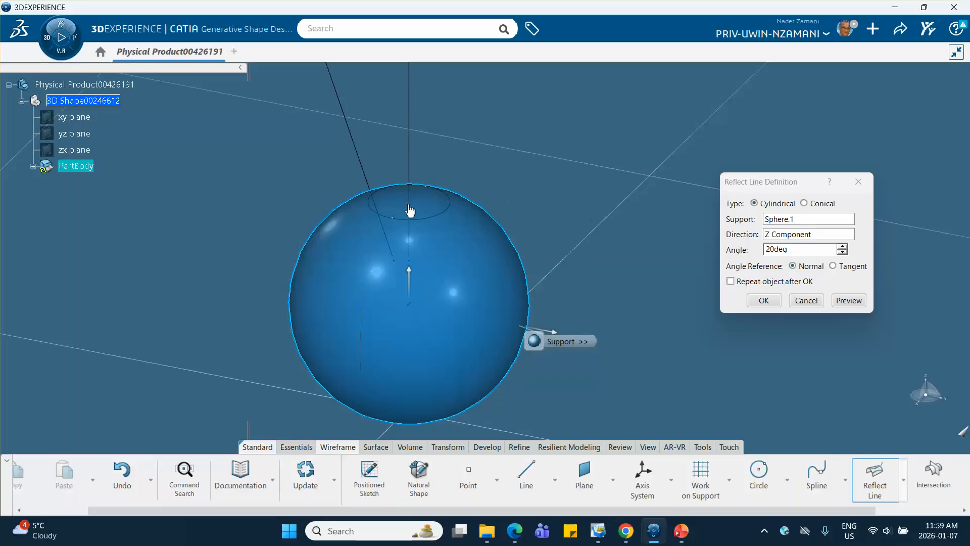
- Vary the reflect line's angle upward to 33 degrees and back down, ending at 17 degrees
left_click(842, 247)
left_click(842, 246)
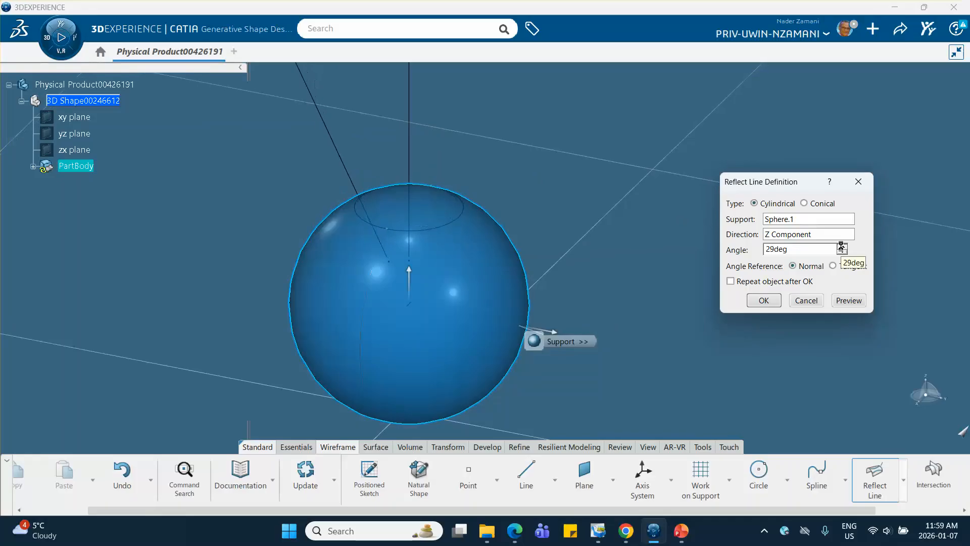
left_click(842, 247)
left_click(842, 247)
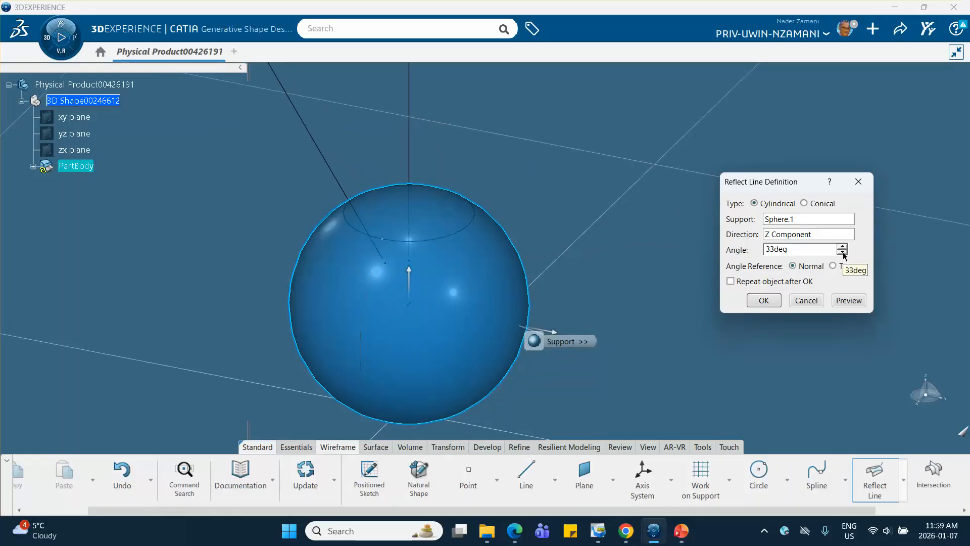
left_click(842, 251)
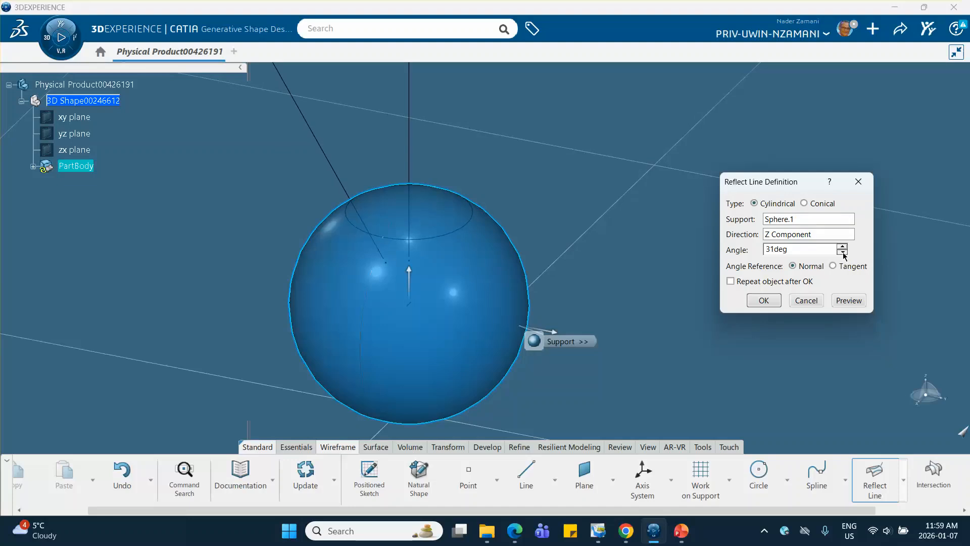
left_click(843, 252)
left_click(843, 253)
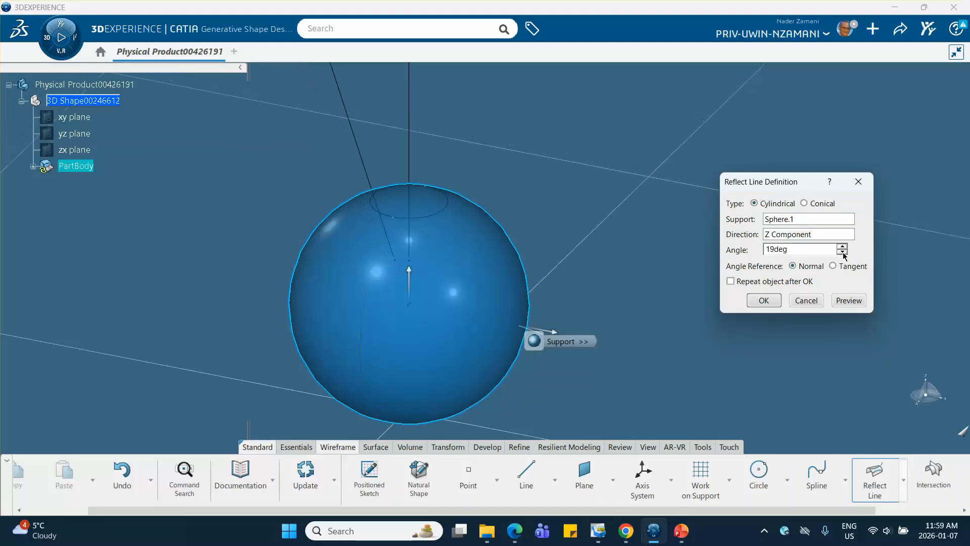
left_click(842, 251)
left_click(842, 252)
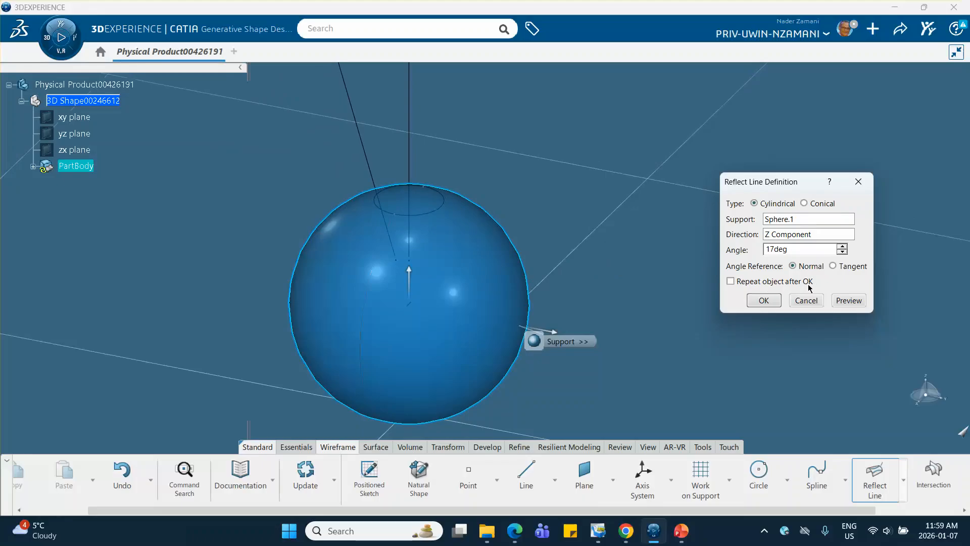
- Create the reflect line with object repetition enabled and generate 4 repeated instances in Absolute mode
left_click(731, 282)
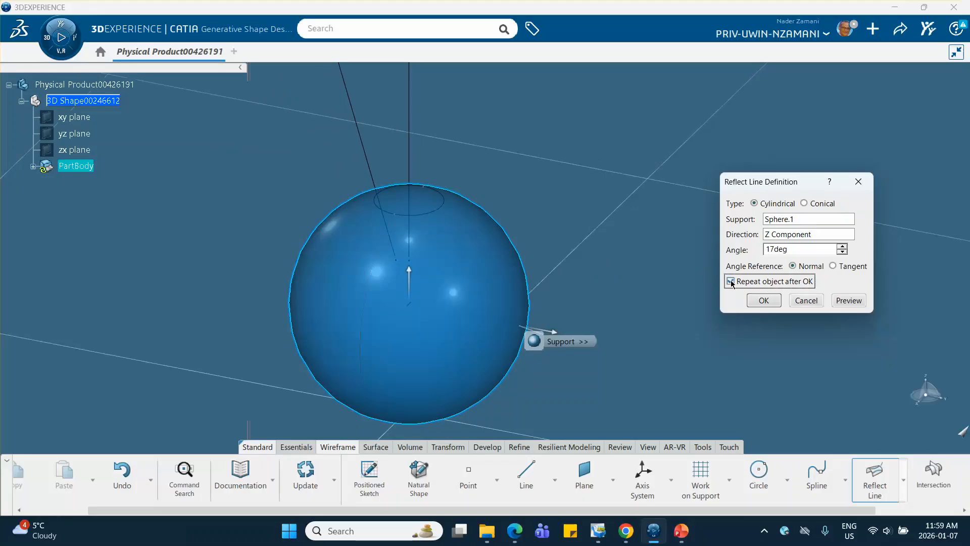
left_click(764, 301)
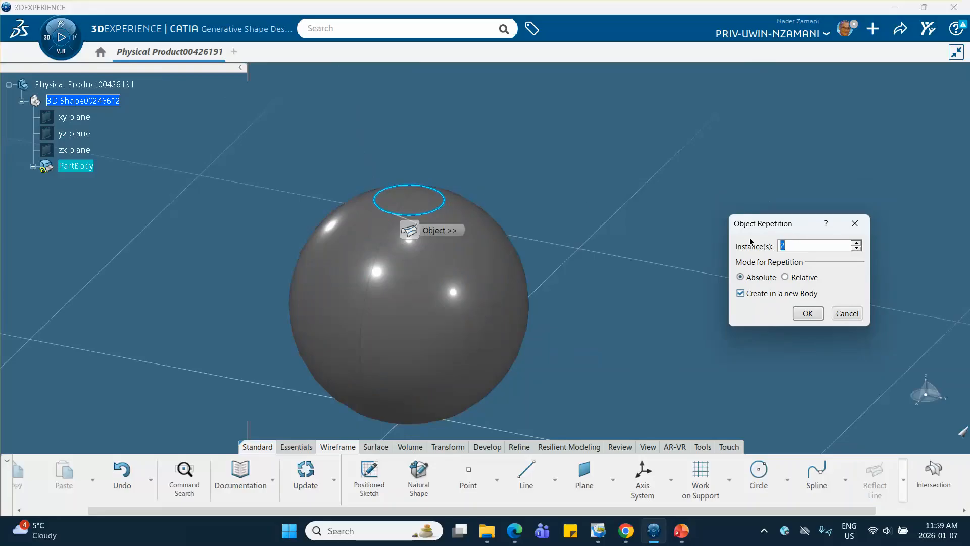
type("4")
left_click(808, 314)
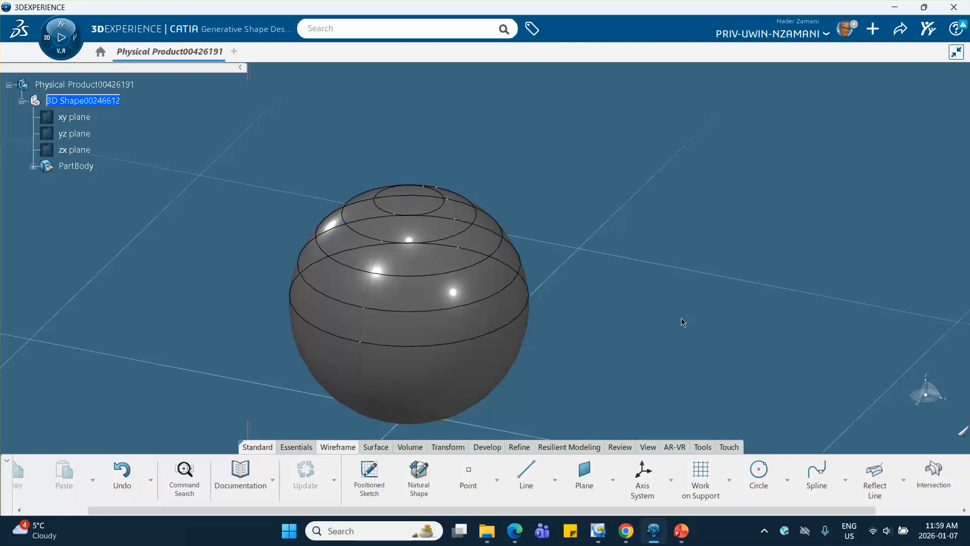
middle_click_drag(616, 311, 631, 276)
- Switch to the PowerPoint presentation and review the slides citing the Catia v5 source tutorials, ending on slide 3
mouse_move(680, 534)
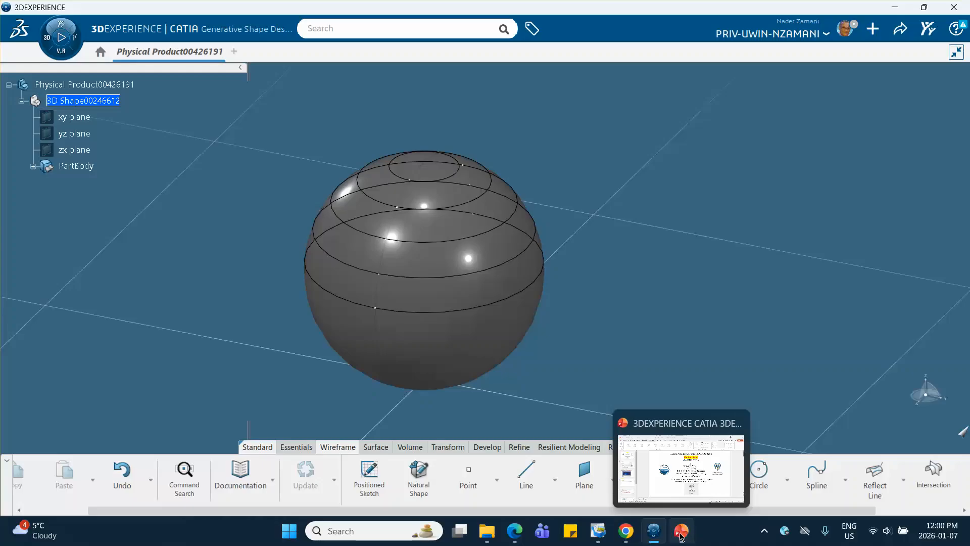
left_click(681, 532)
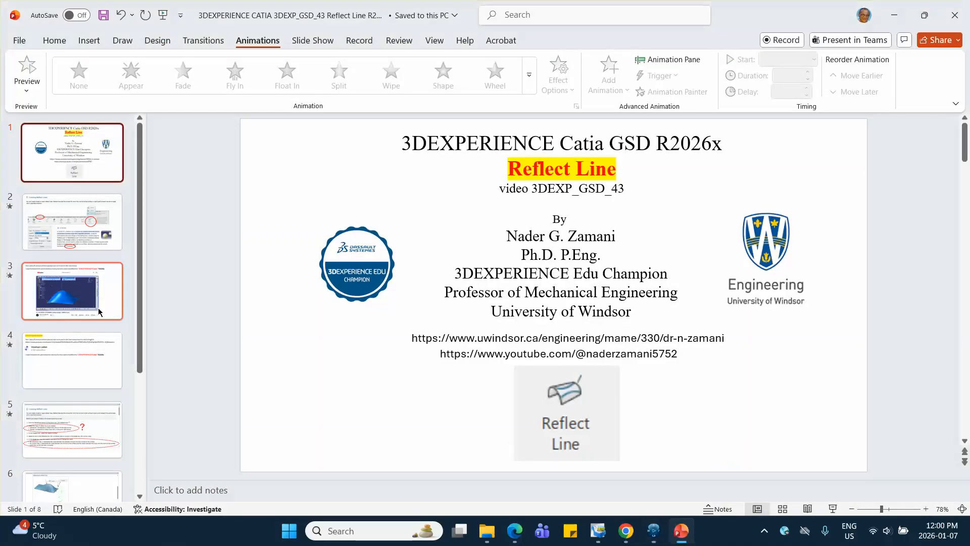
scroll(40, 368, "down", 2)
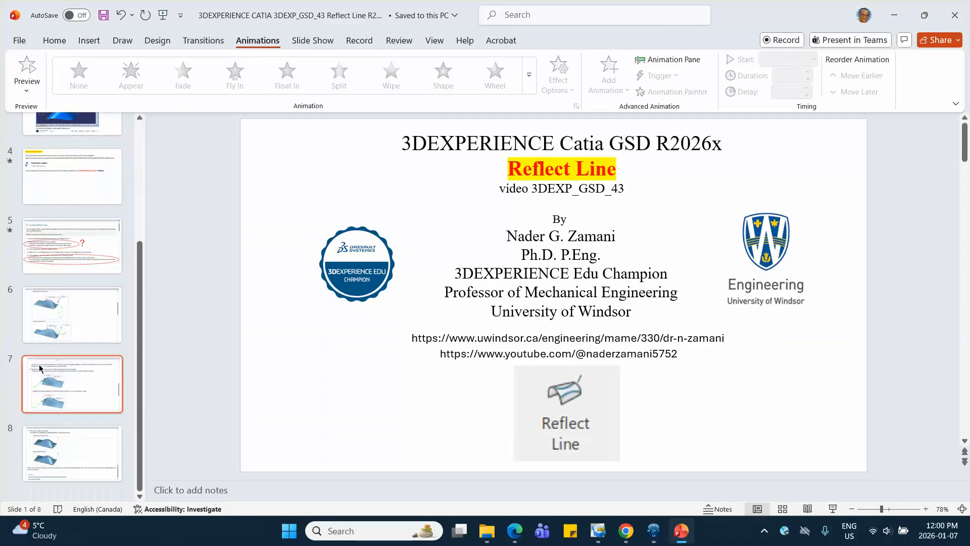
scroll(40, 368, "up", 1)
left_click(67, 341)
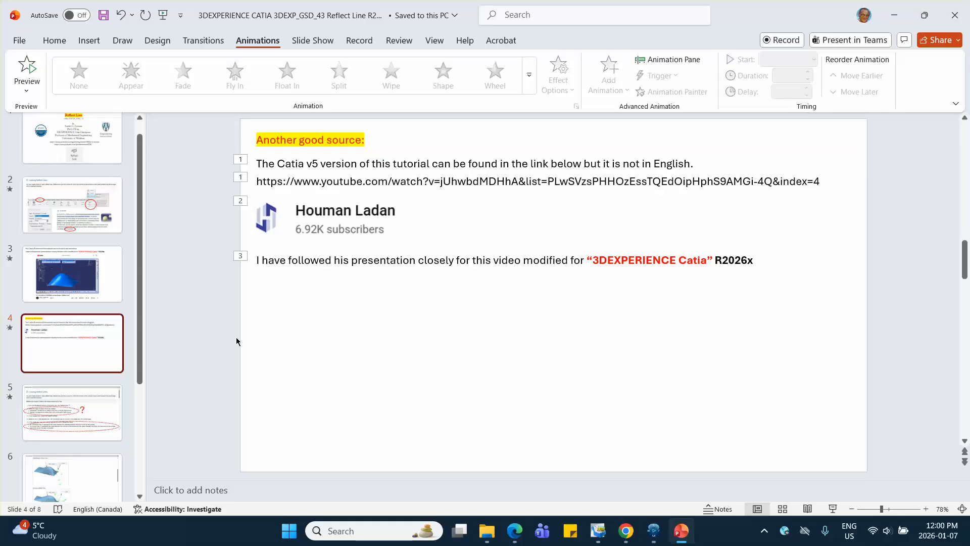
left_click(111, 277)
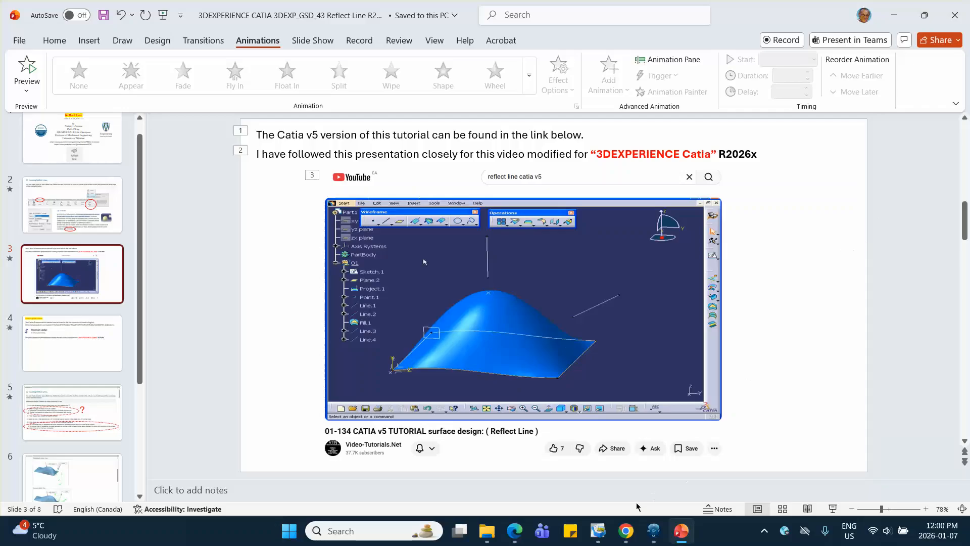
- Switch back to 3DEXPERIENCE, start a new physical product in Generative Shape Design and show its specification tree
left_click(653, 530)
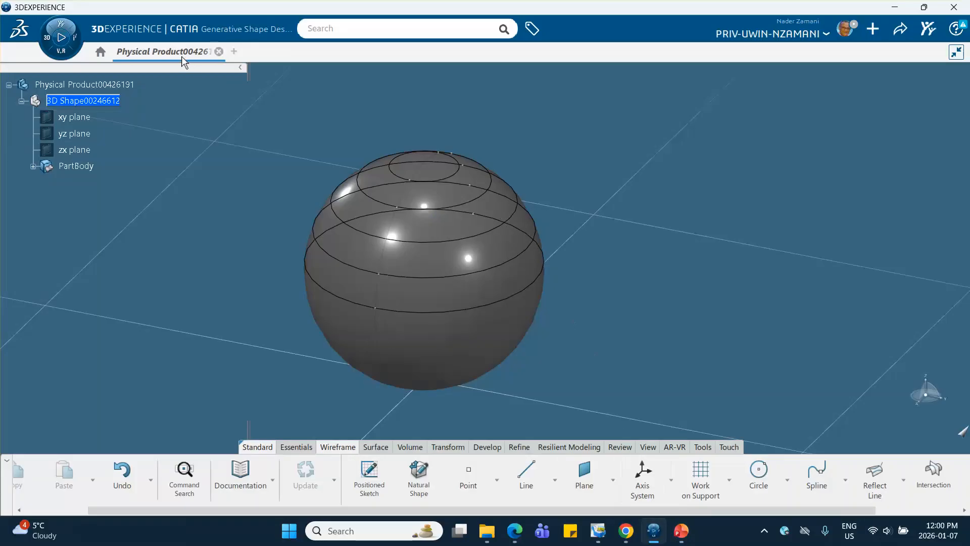
left_click(61, 31)
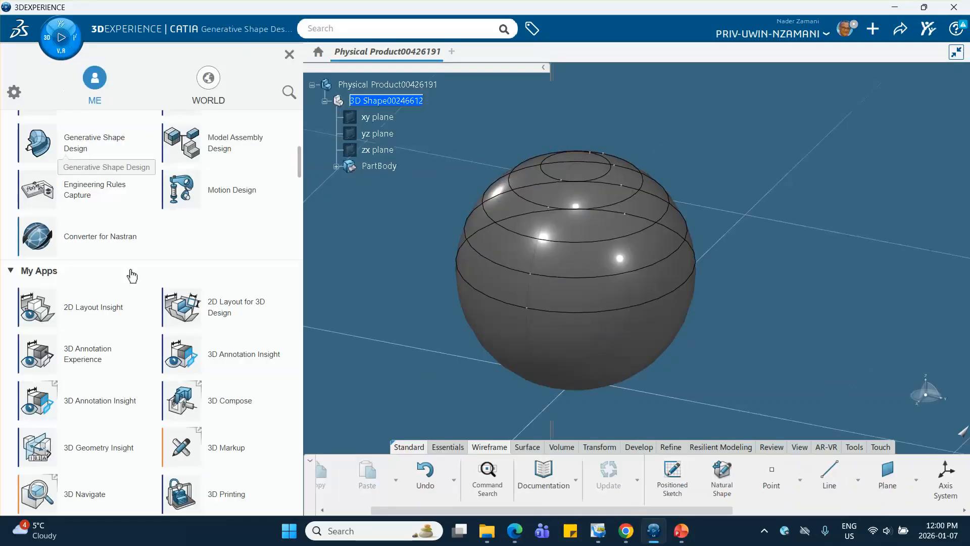
scroll(132, 281, "down", 1)
scroll(132, 290, "down", 3)
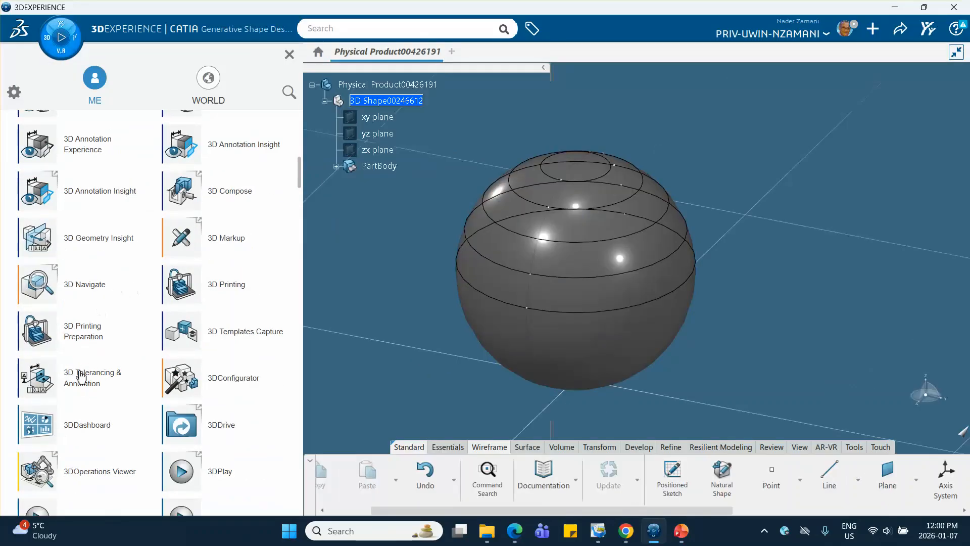
scroll(81, 377, "up", 6)
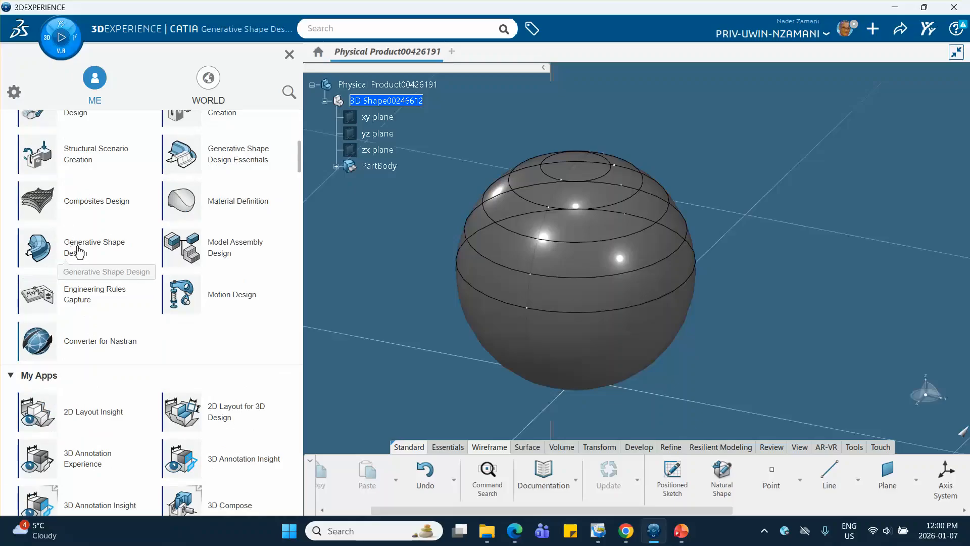
left_click(78, 252)
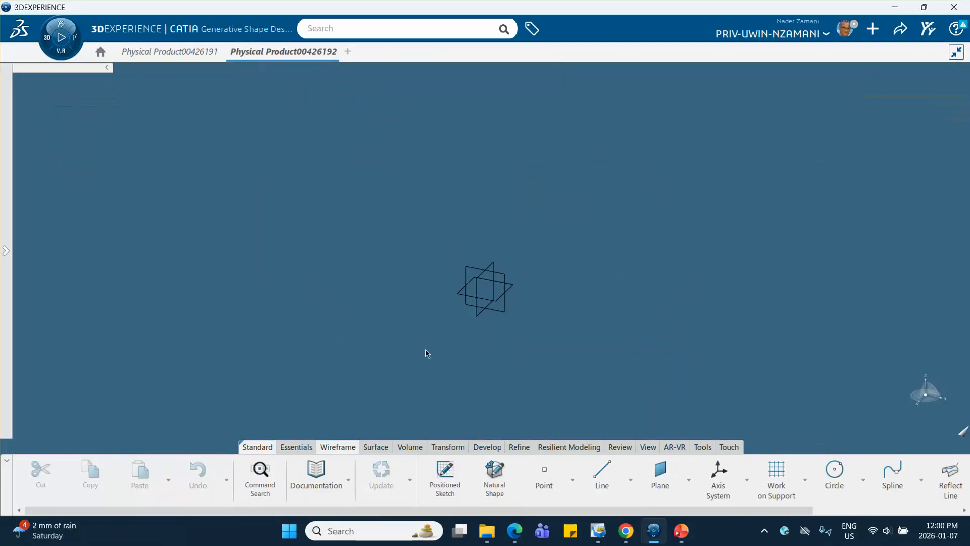
left_click(6, 251)
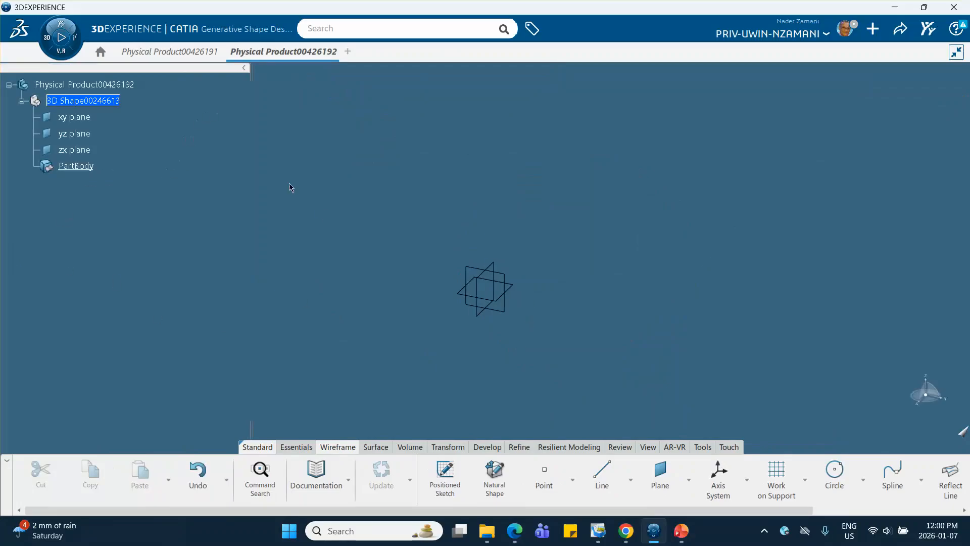
- Sketch a rectangle of about 220 by 100 mm around the origin on the xy plane and exit the sketch
left_click(517, 286)
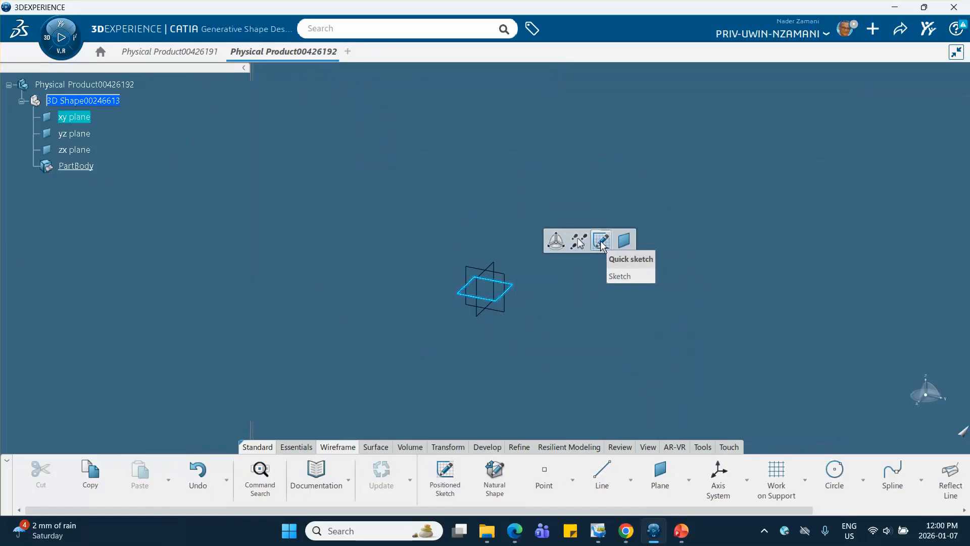
left_click(601, 241)
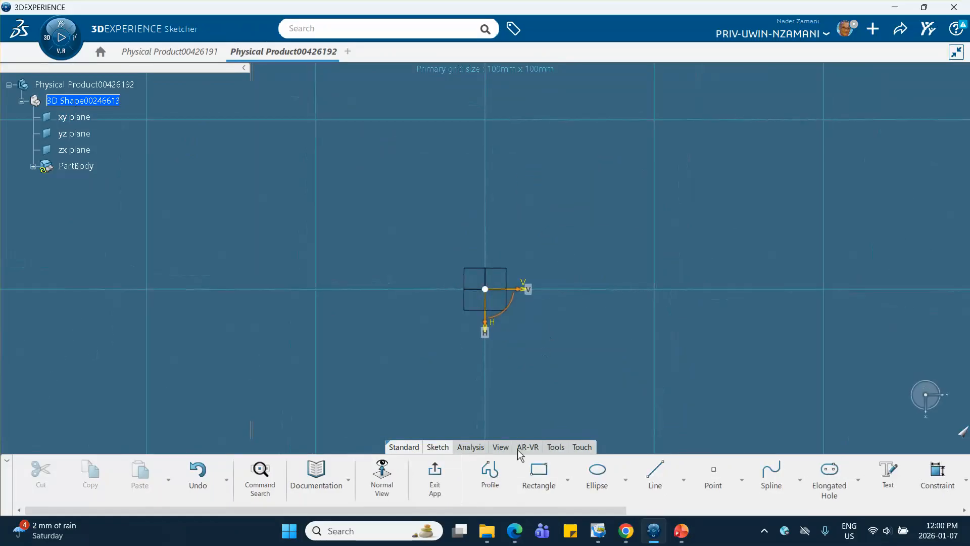
left_click(538, 472)
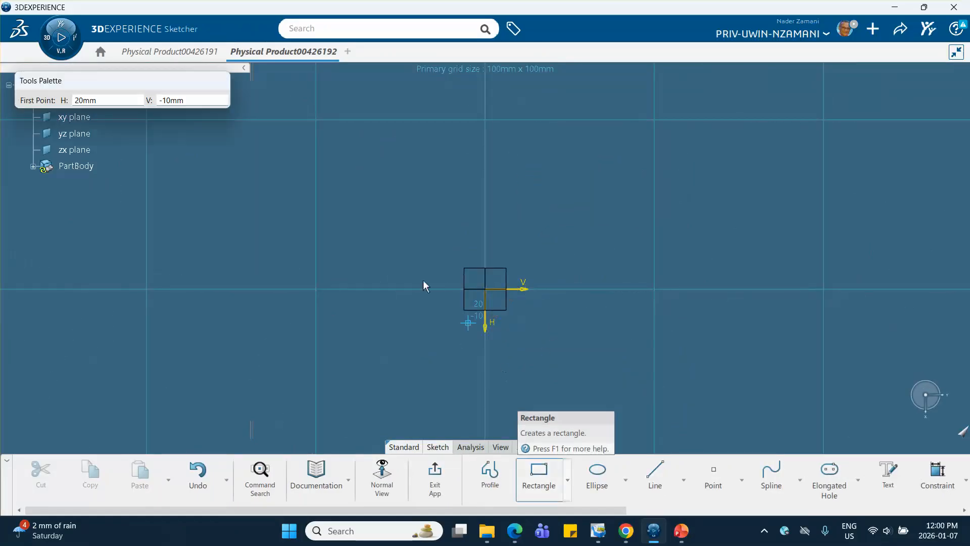
left_click(384, 237)
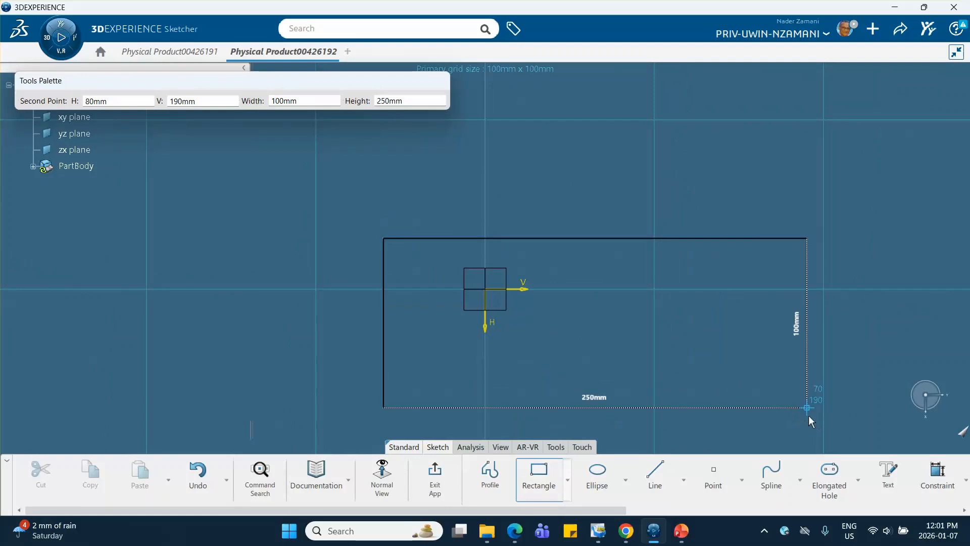
left_click(763, 413)
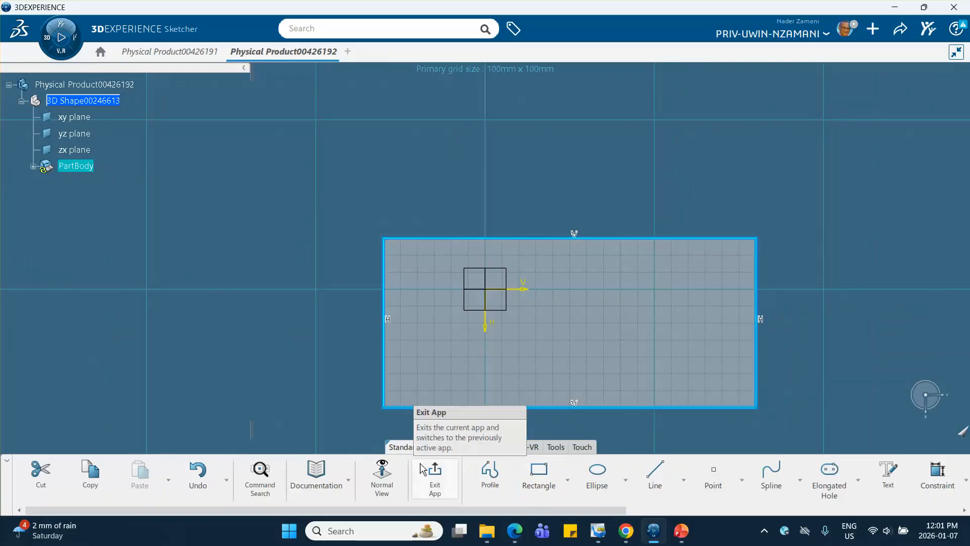
left_click(429, 464)
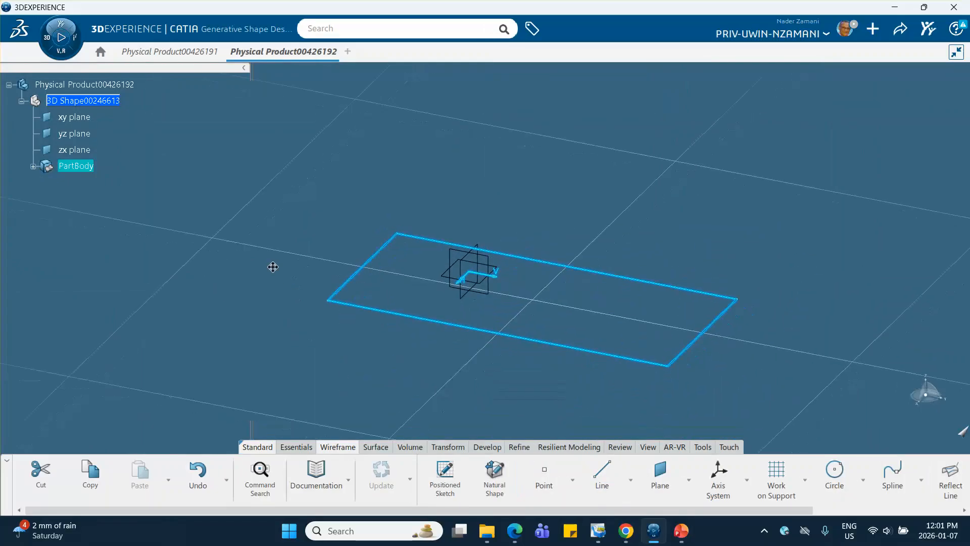
middle_click_drag(273, 267, 246, 232)
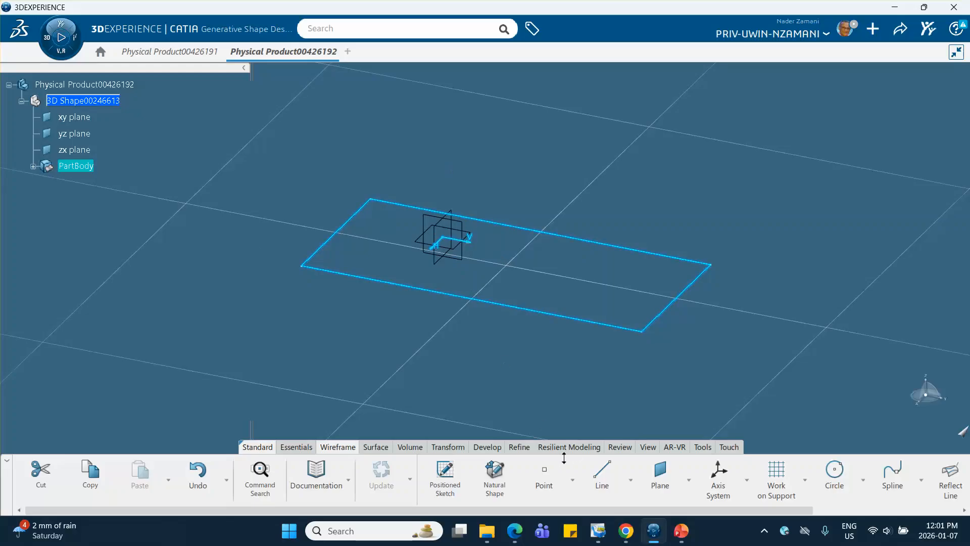
- Create a point by coordinates above the origin at X 0 mm, Y 0 mm and Z 51 mm
left_click(544, 473)
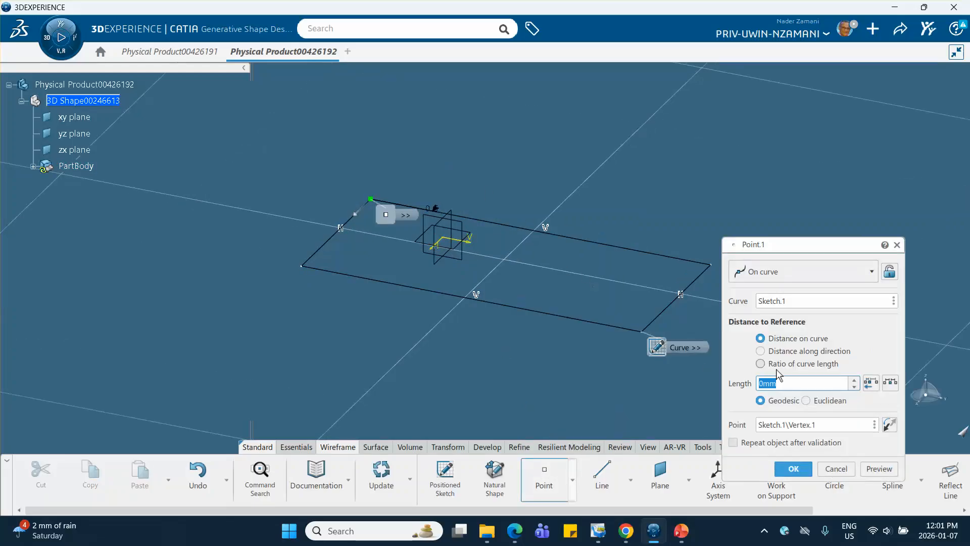
left_click(794, 275)
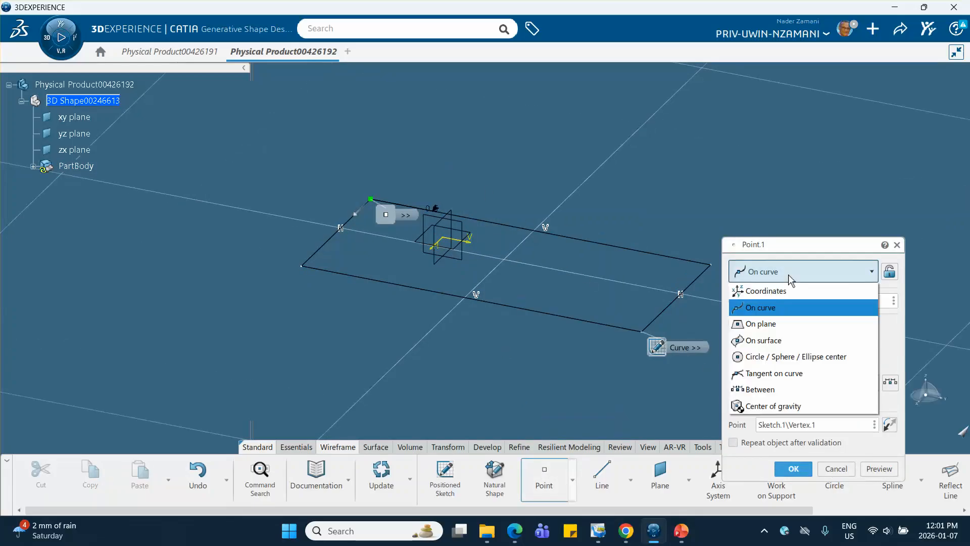
left_click(769, 292)
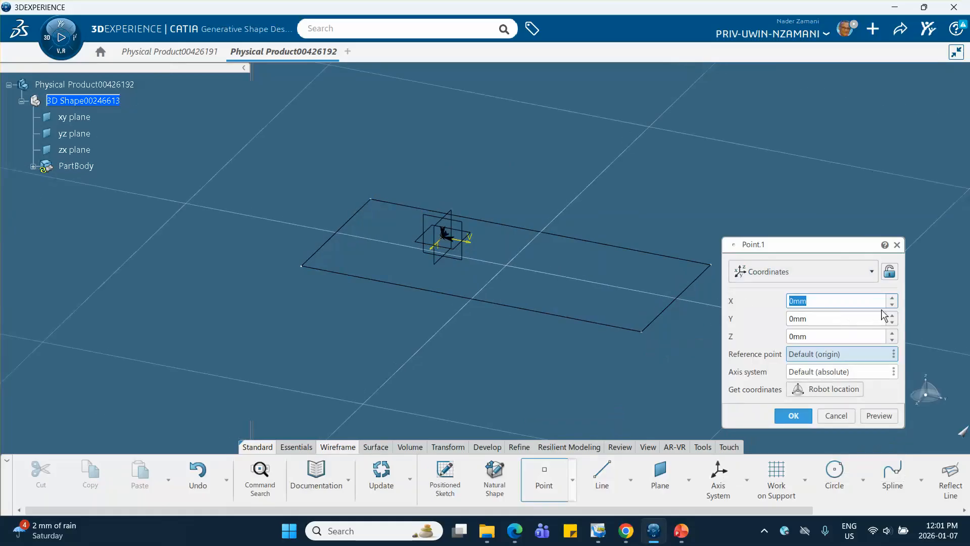
left_click(892, 332)
left_click(892, 332)
left_click(892, 332)
left_click(892, 332)
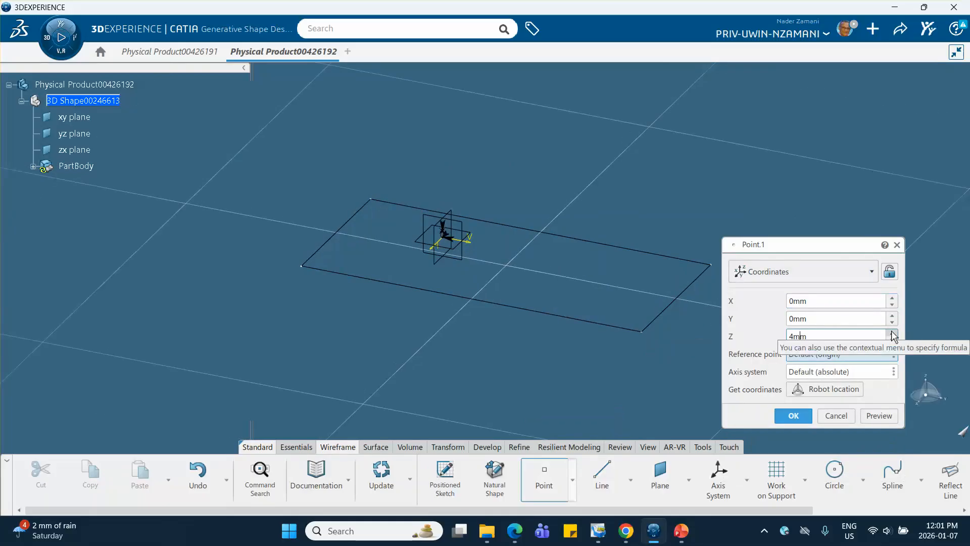
left_click(892, 332)
left_click(892, 332)
left_click(892, 332)
left_click(892, 332)
left_click(892, 332)
left_click(892, 331)
left_click(892, 332)
left_click_drag(892, 333, 893, 333)
left_click(793, 416)
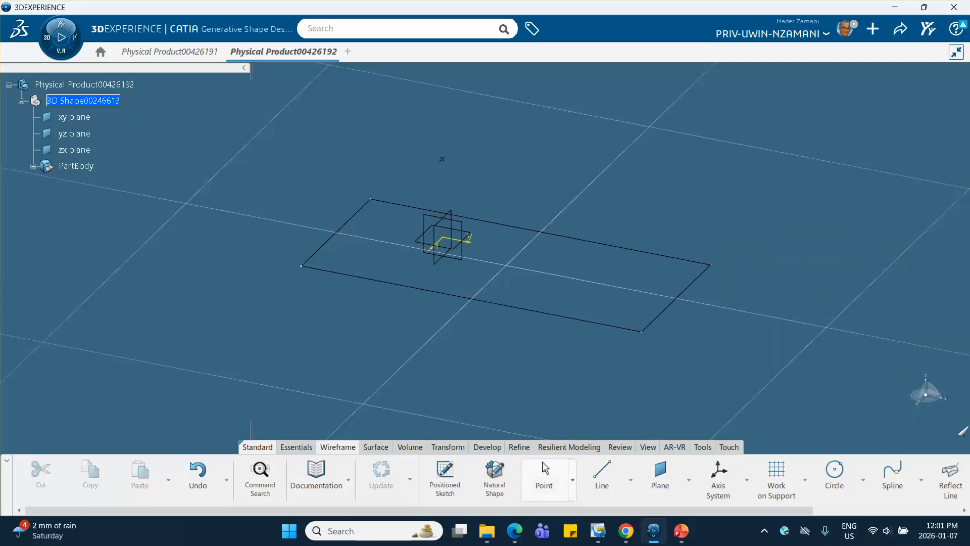
- Create a second coordinate point at X 50 mm, Y 200 mm and Z 51 mm
left_click(544, 474)
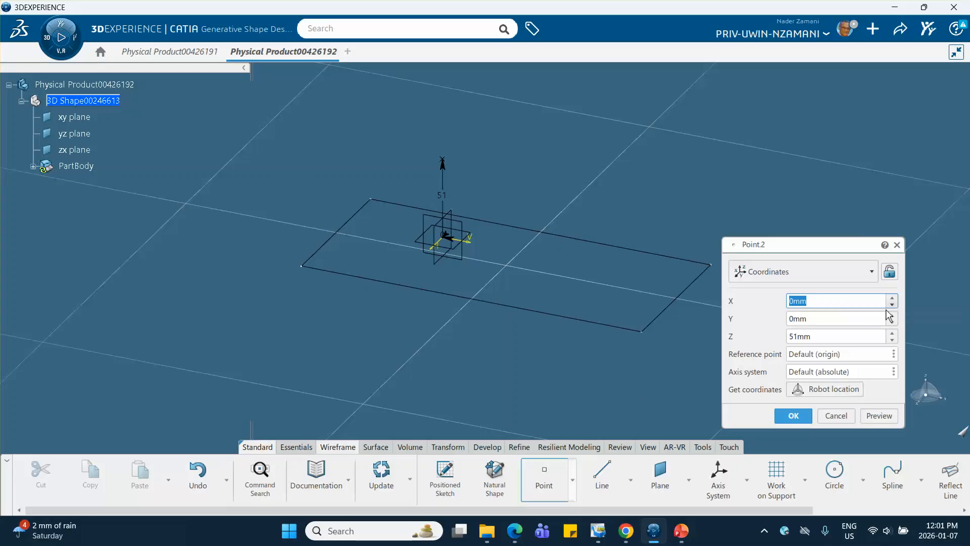
left_click(893, 316)
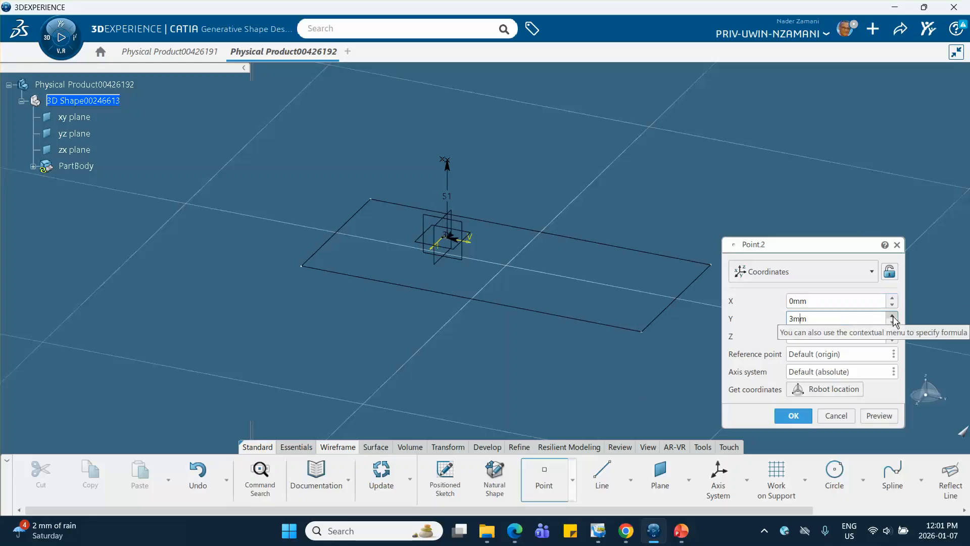
left_click_drag(893, 316, 893, 316)
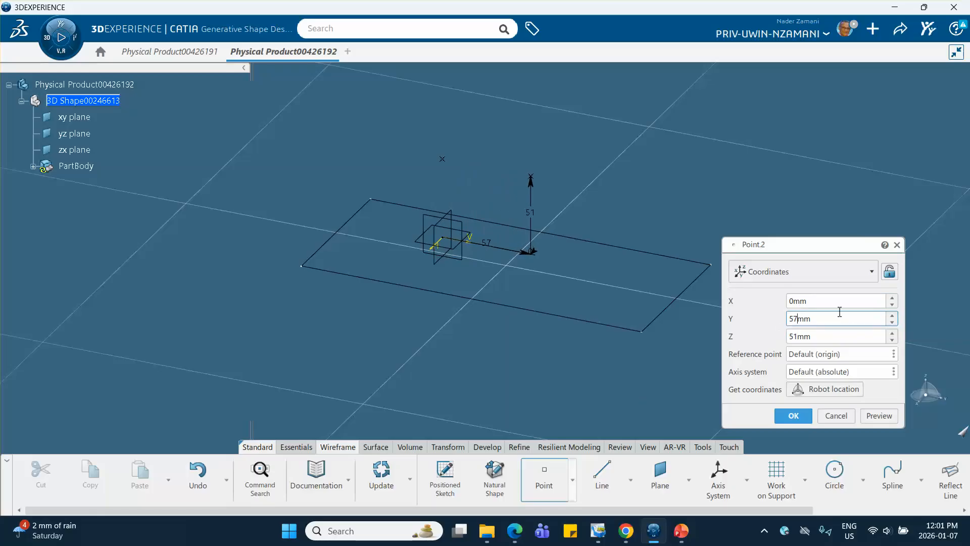
type("150")
left_click(840, 337)
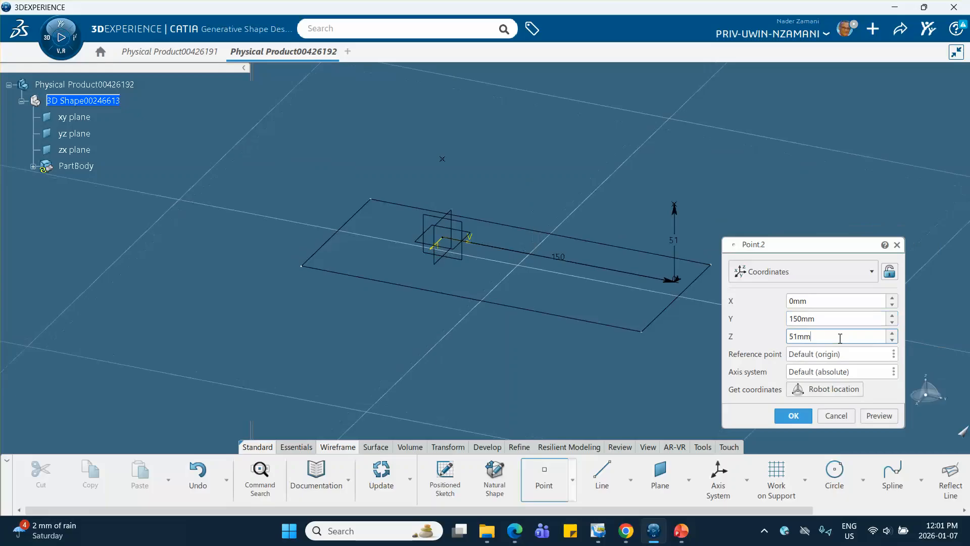
double_click(820, 319)
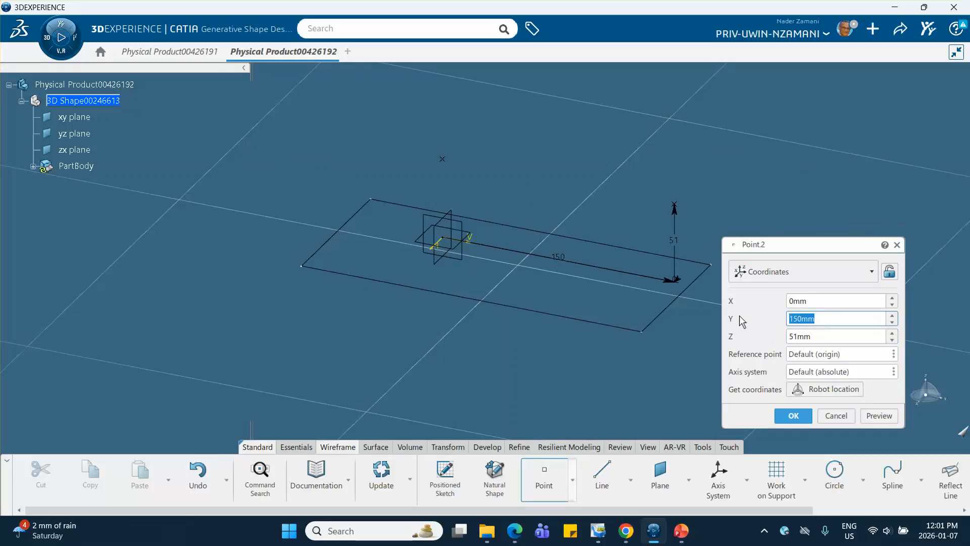
type("200")
left_click(832, 337)
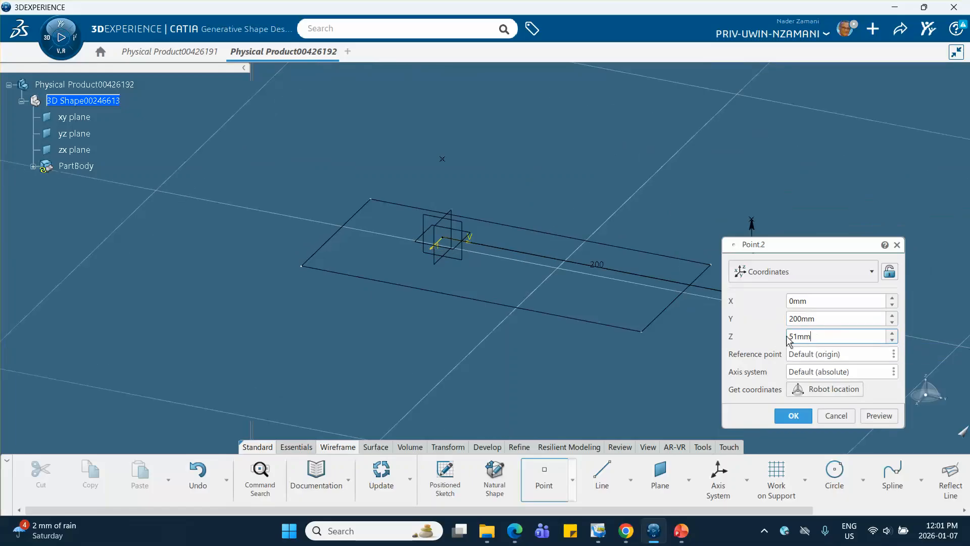
left_click_drag(809, 300, 776, 298)
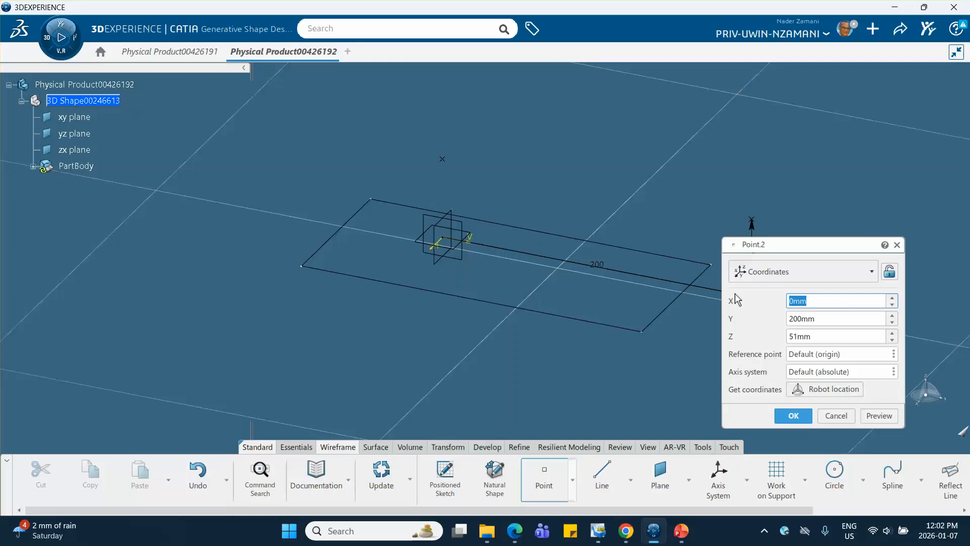
type("50")
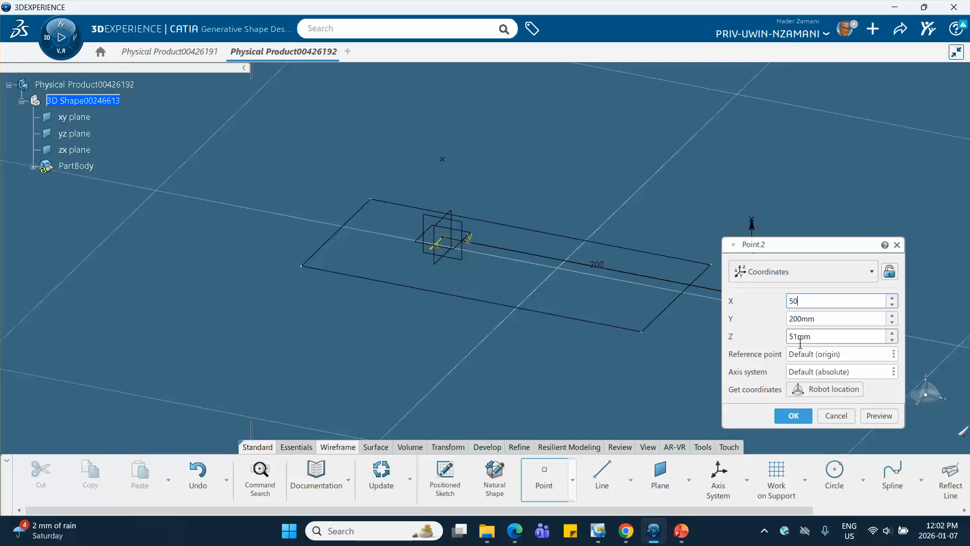
left_click(800, 420)
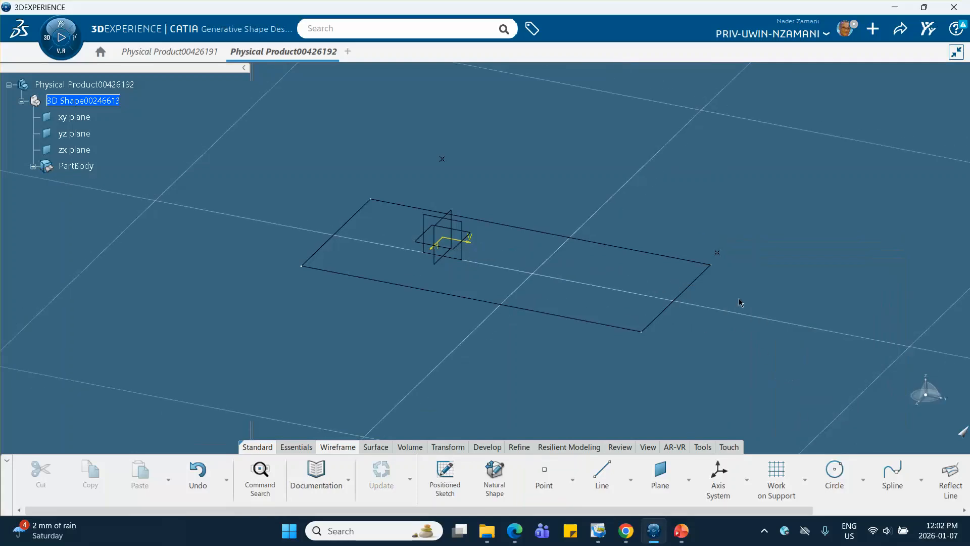
- Create a Fill surface bounded by the rectangle sketch, with the point above the origin as its passing element
middle_click_drag(668, 293, 636, 248)
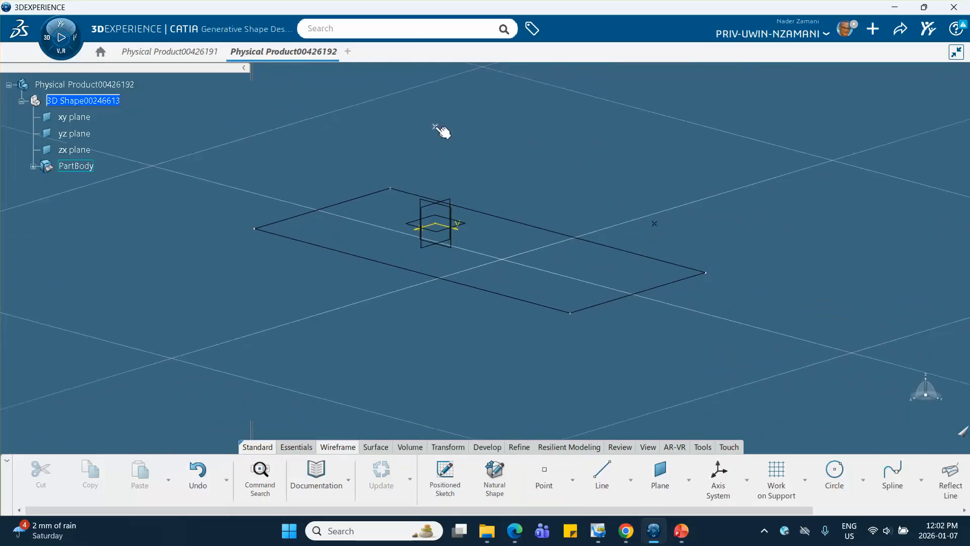
middle_click_drag(521, 217, 601, 294)
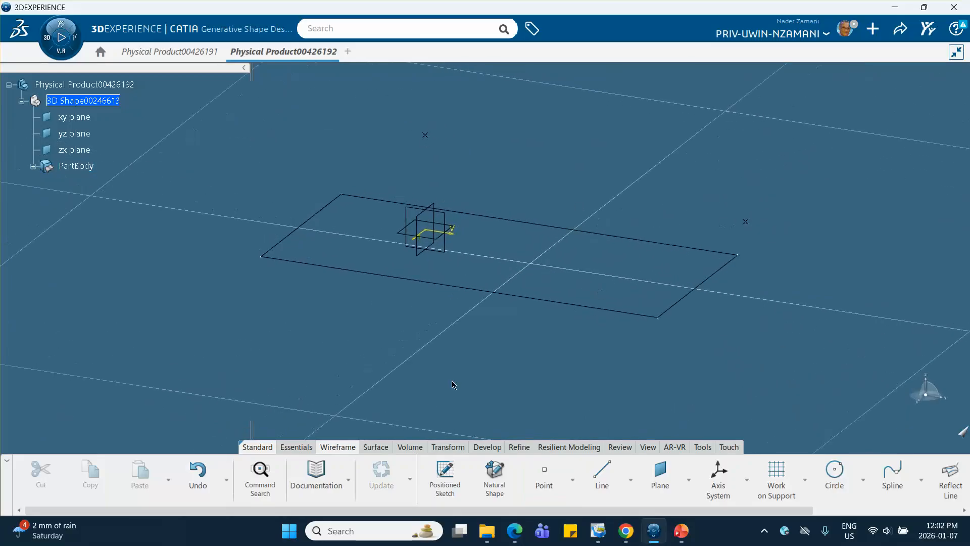
left_click(376, 448)
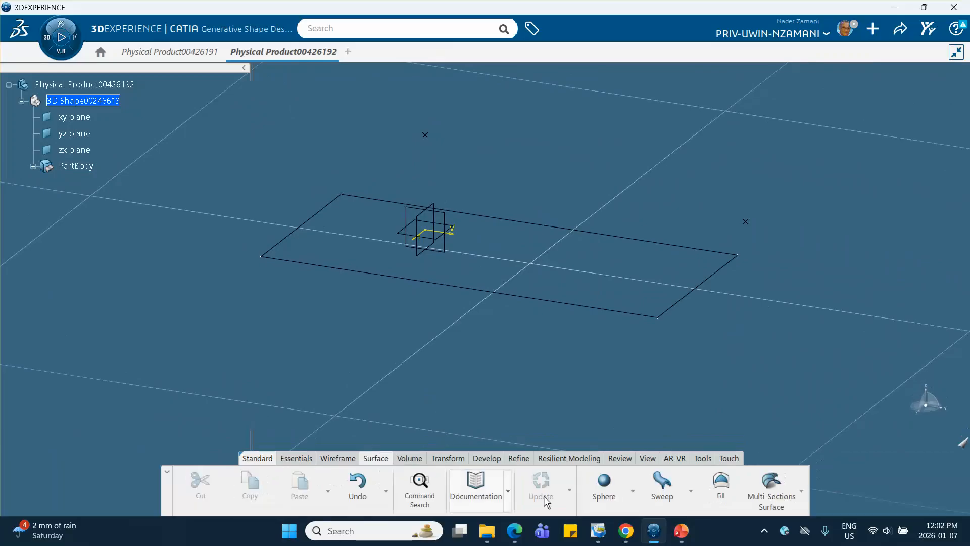
left_click(720, 486)
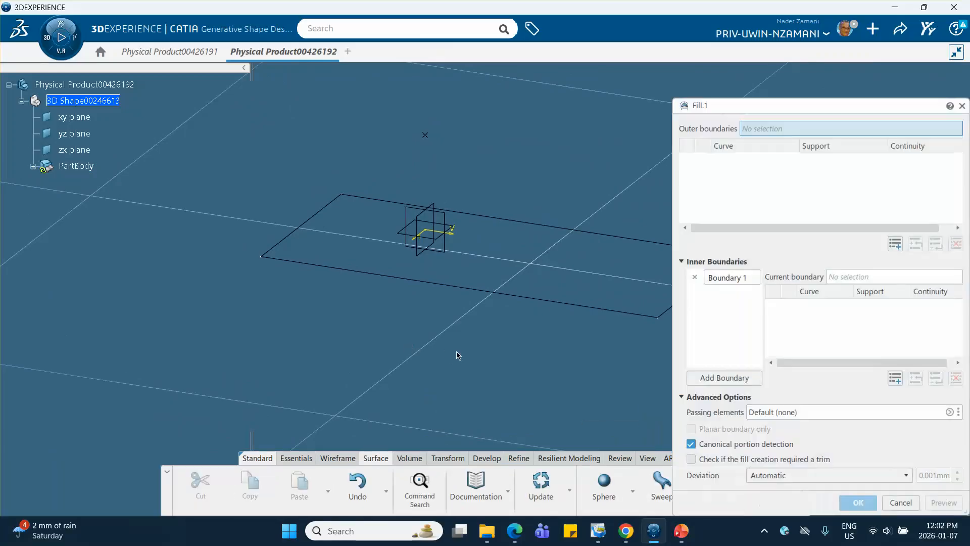
middle_click_drag(457, 356, 333, 302)
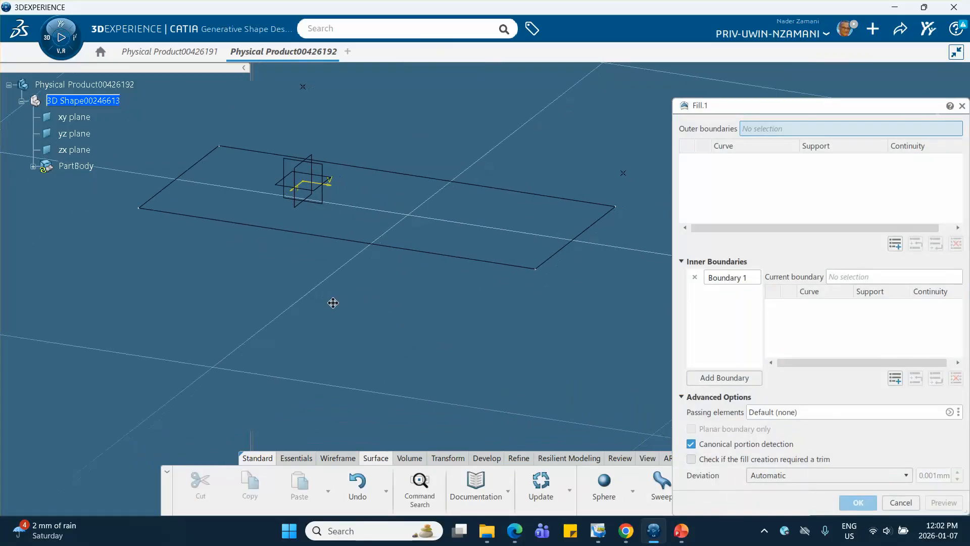
left_click(459, 262)
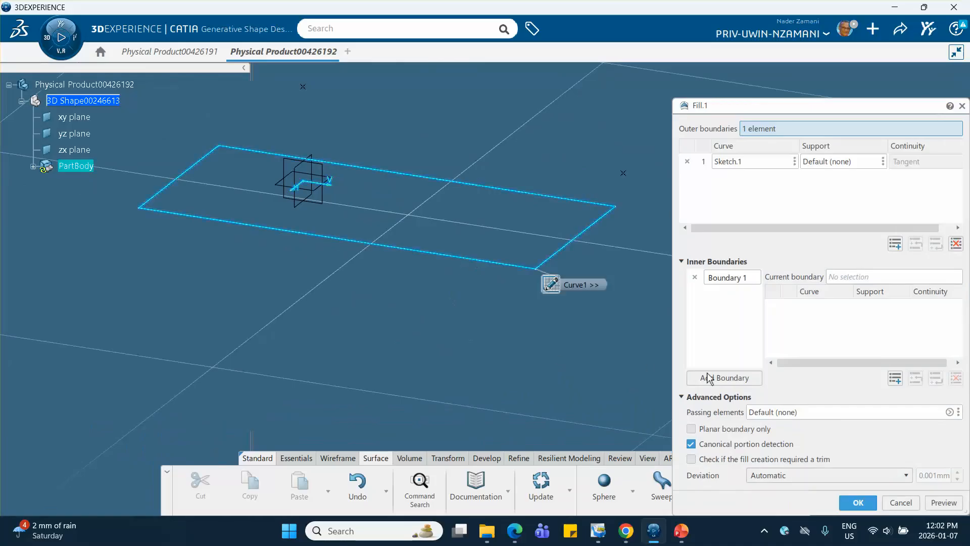
left_click(763, 412)
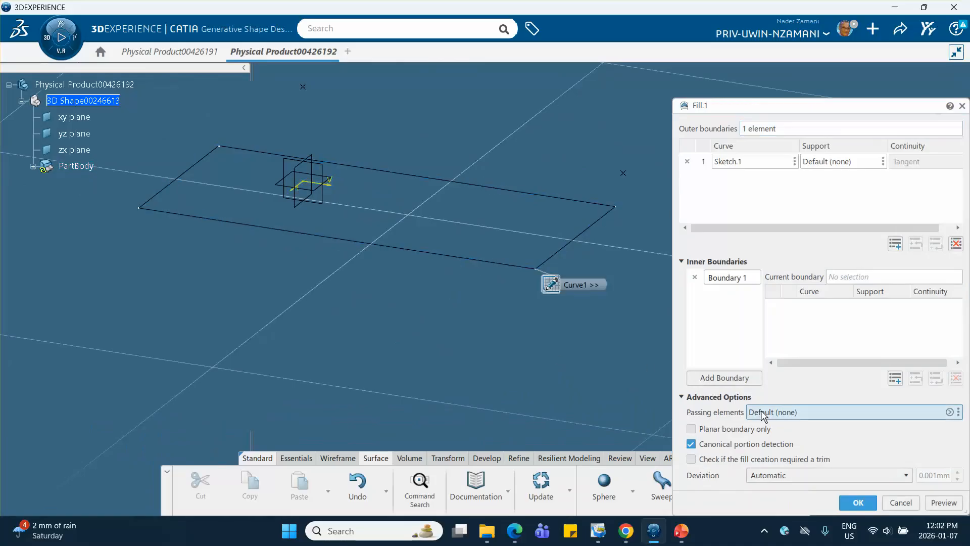
left_click(303, 87)
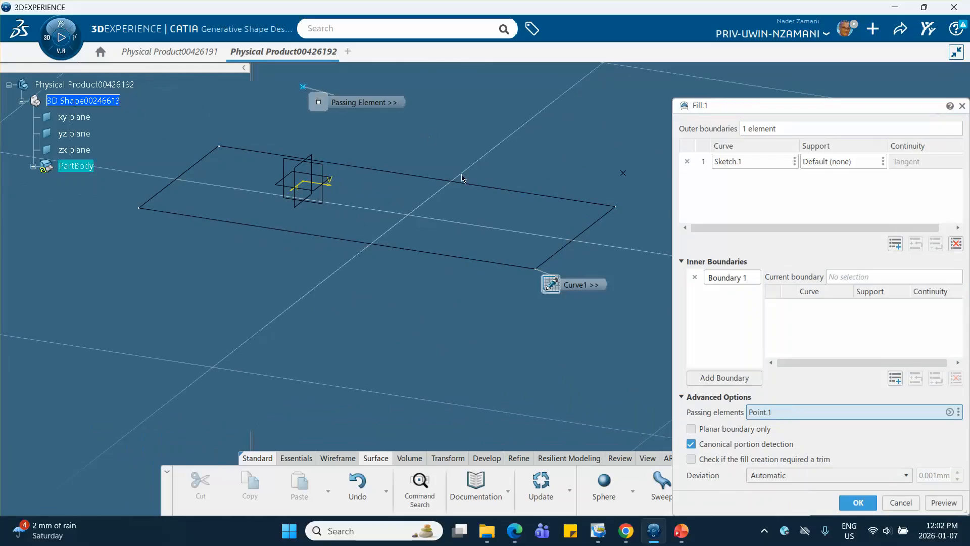
left_click(857, 503)
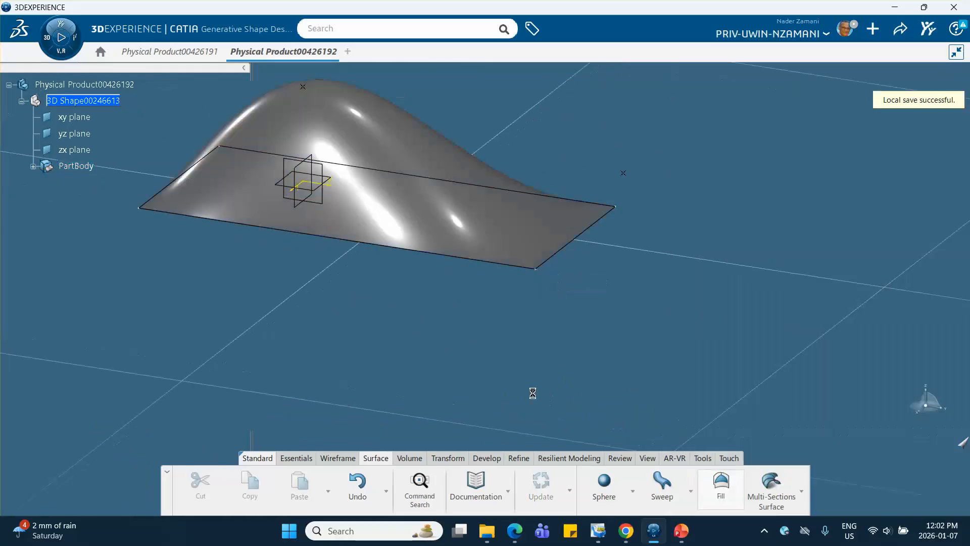
- Expand PartBody in the specification tree and hide Sketch.1
middle_click_drag(417, 339, 512, 403)
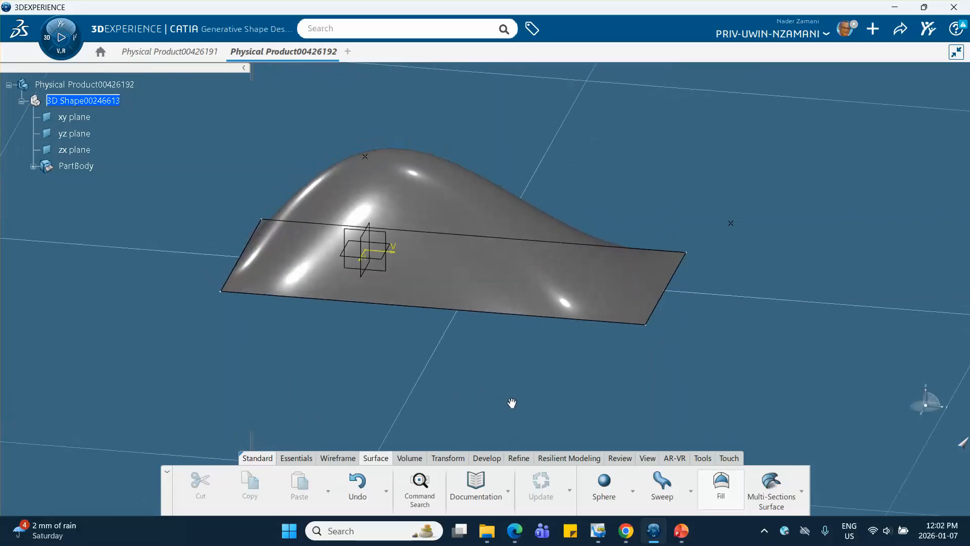
left_click(33, 167)
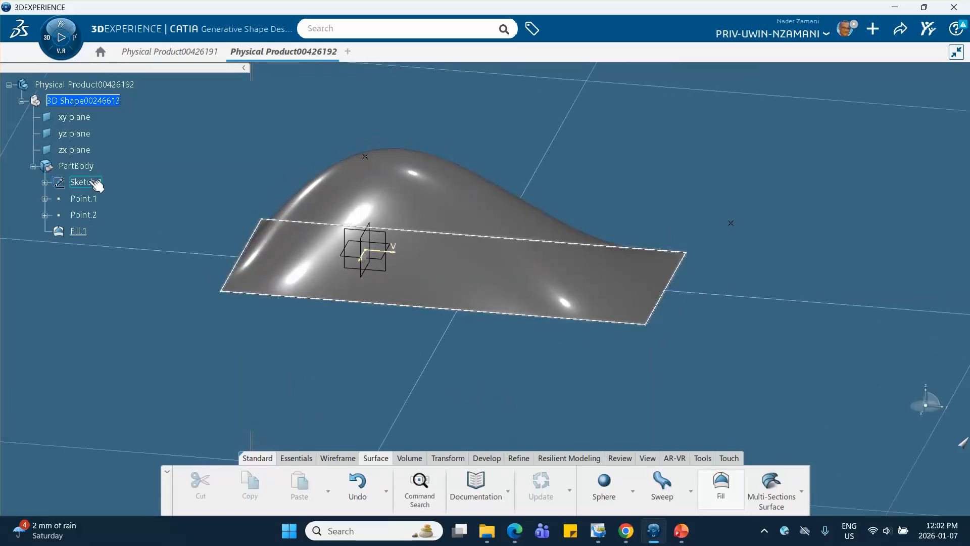
right_click(96, 186)
left_click(108, 214)
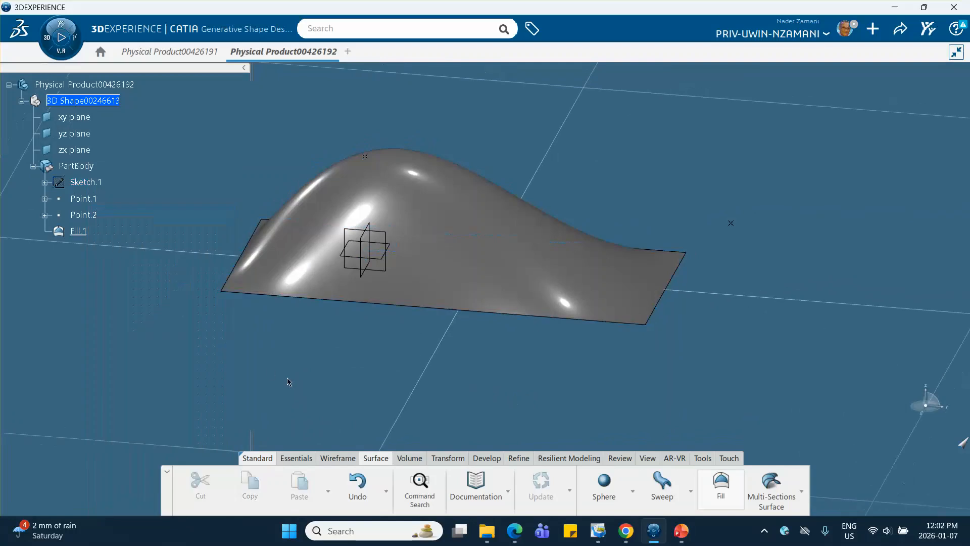
- Hide the xy, yz and zx reference planes
left_click(74, 117)
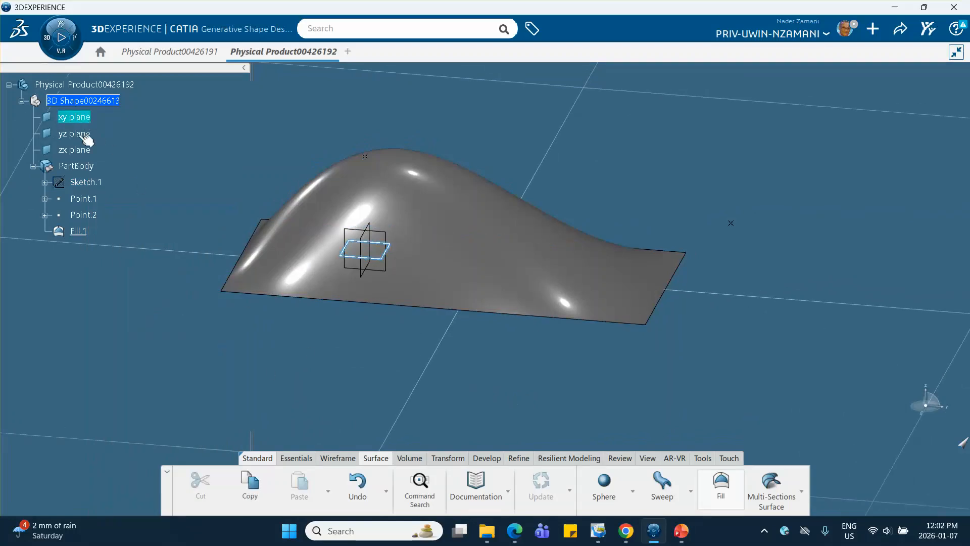
left_click(74, 150, "ctrl")
left_click(74, 134, "ctrl")
right_click(75, 150)
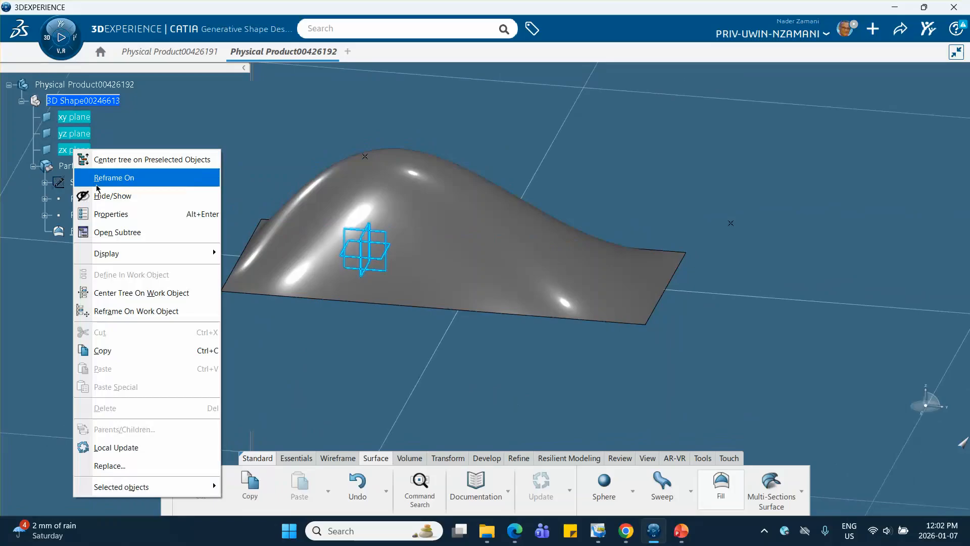
left_click(109, 198)
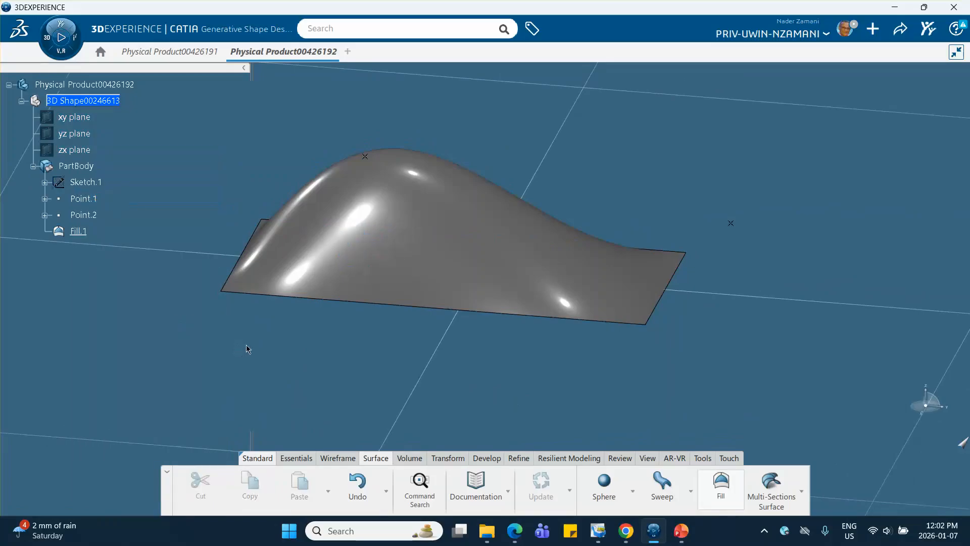
- Set up a cylindrical reflect line on the fill surface along the Z component and try previewing it with a 90 deg normal angle
left_click(338, 460)
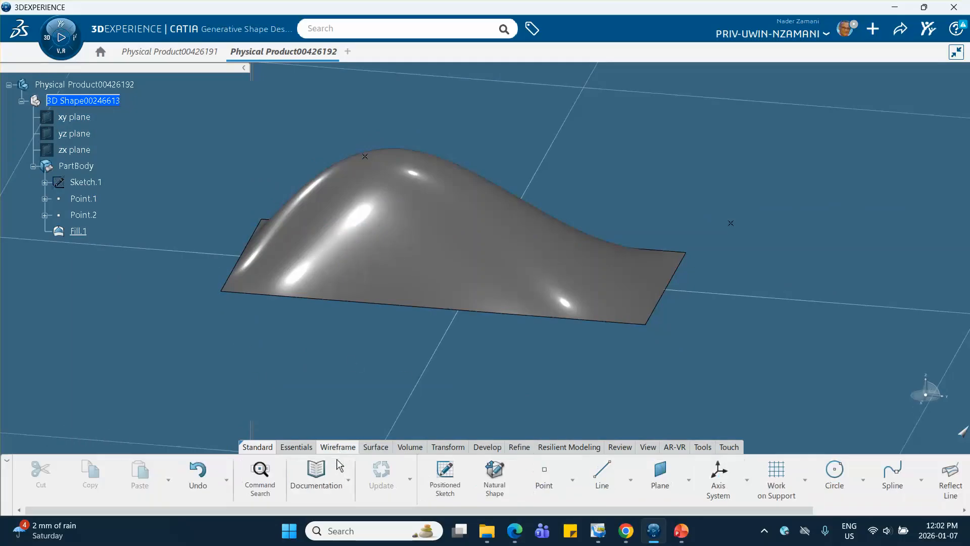
scroll(786, 477, "down", 3)
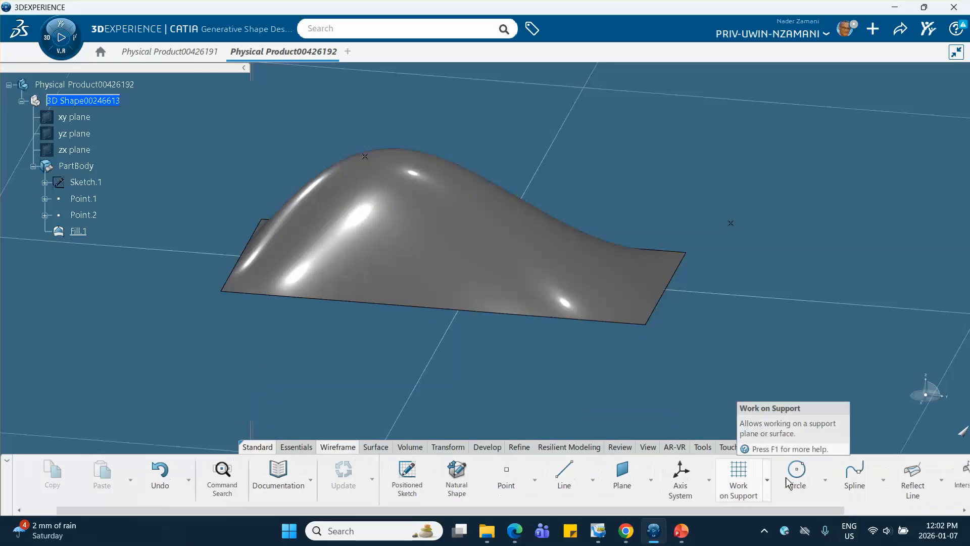
left_click(816, 475)
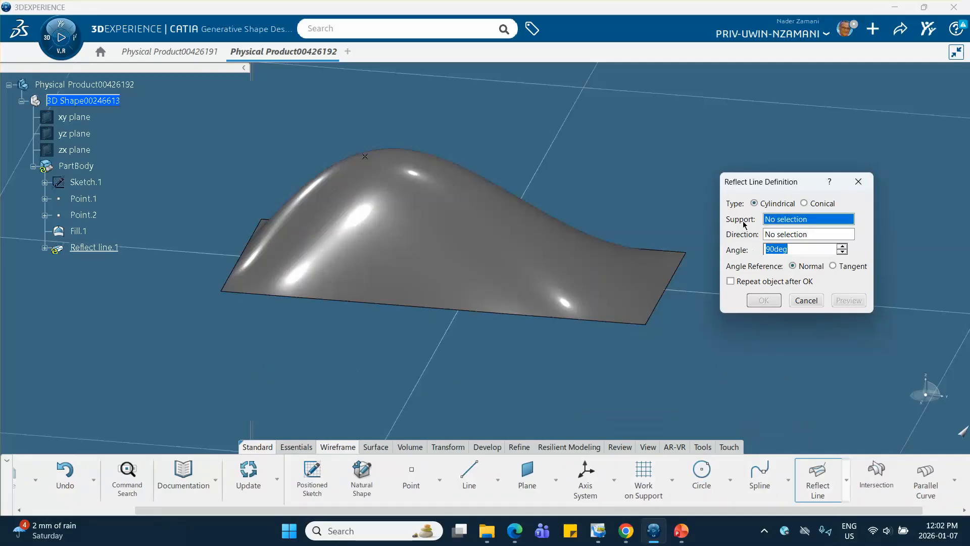
left_click(508, 227)
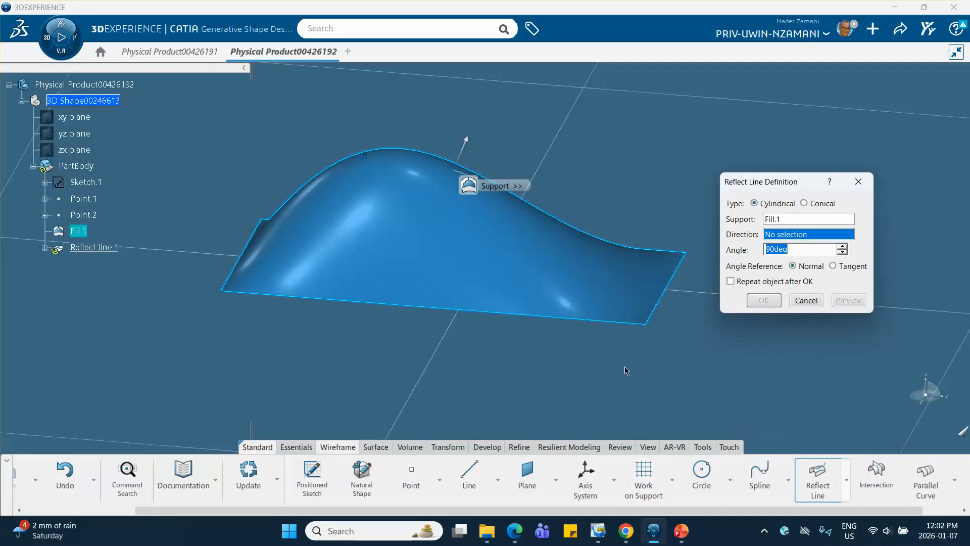
right_click(784, 240)
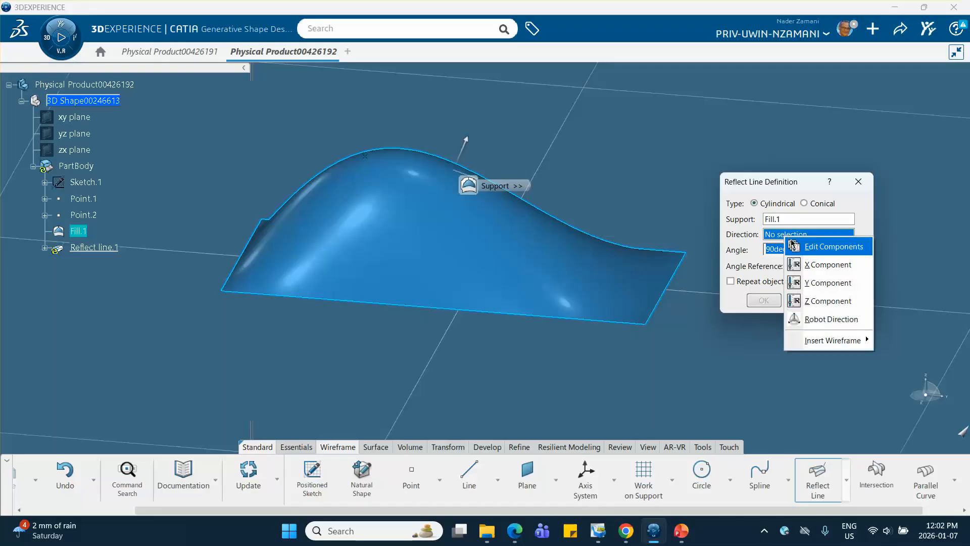
left_click(813, 301)
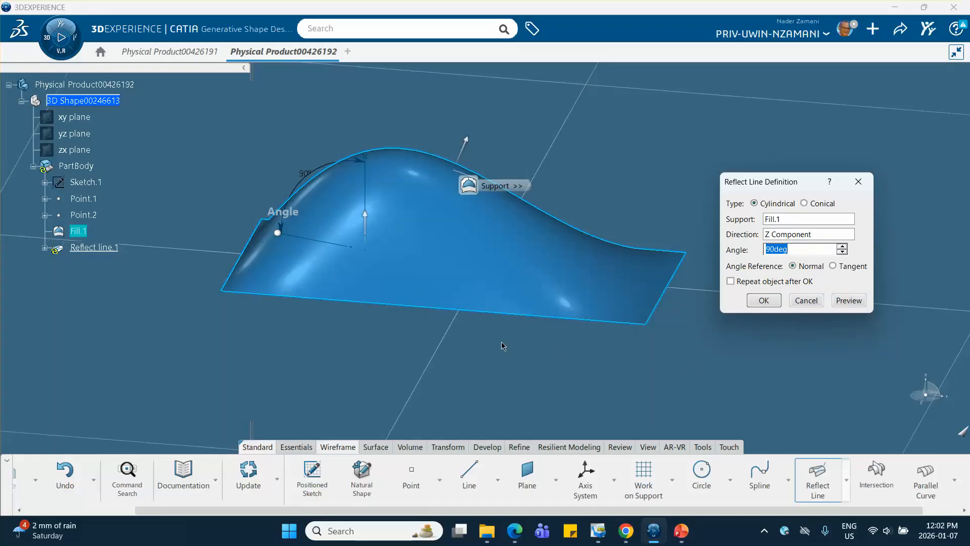
middle_click_drag(519, 349, 607, 358)
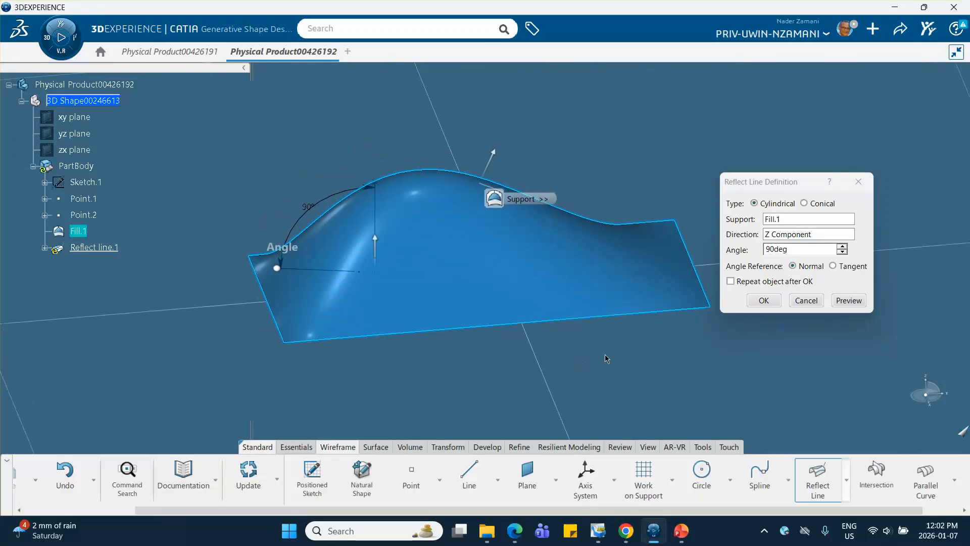
left_click(849, 300)
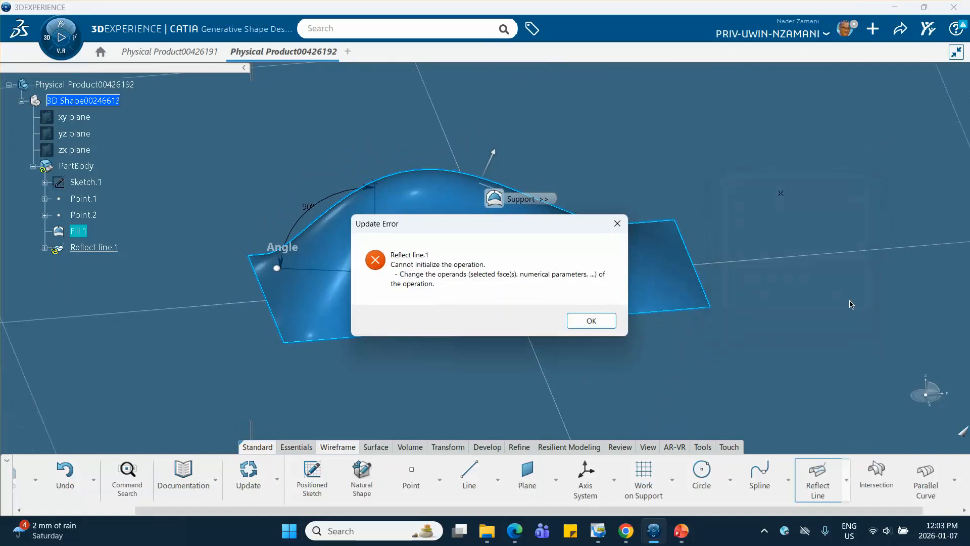
left_click(586, 320)
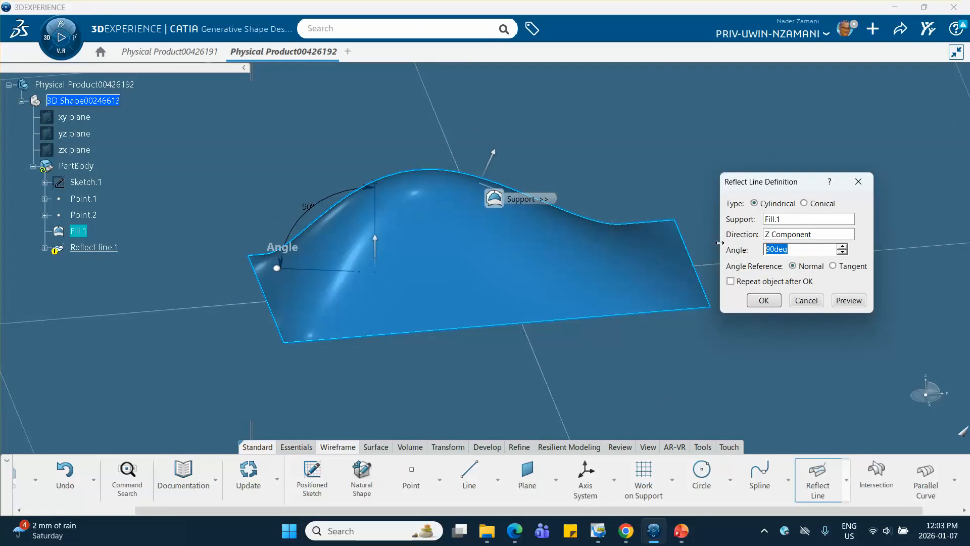
- Set the reflect line's angle to 3 deg and create it without a Near sub-element selection
type("3")
left_click(834, 302)
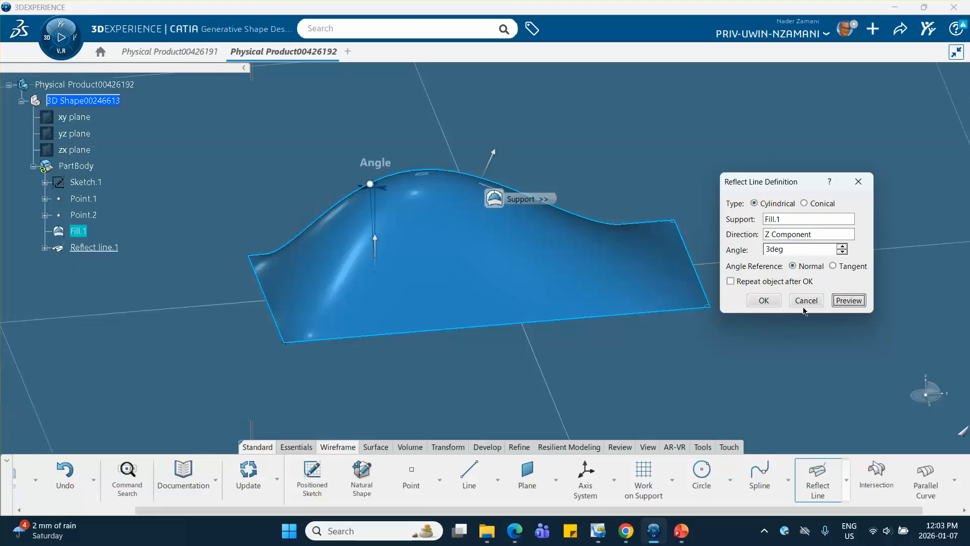
left_click(764, 300)
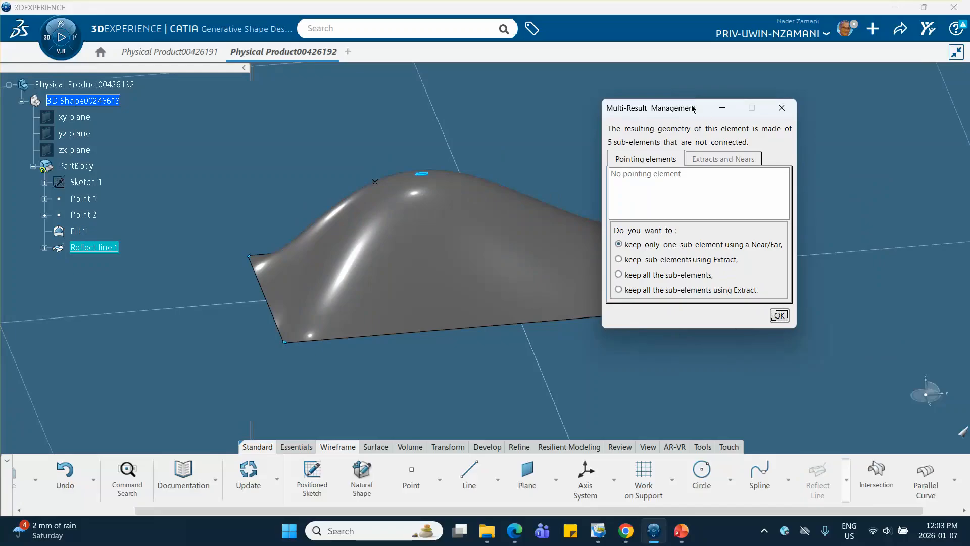
left_click_drag(693, 110, 790, 118)
middle_click_drag(553, 146, 458, 140)
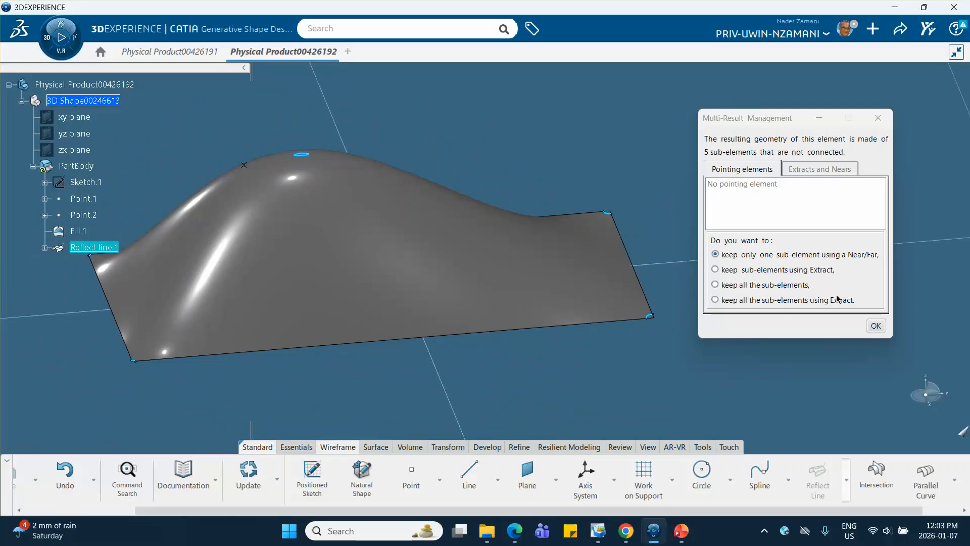
left_click(876, 326)
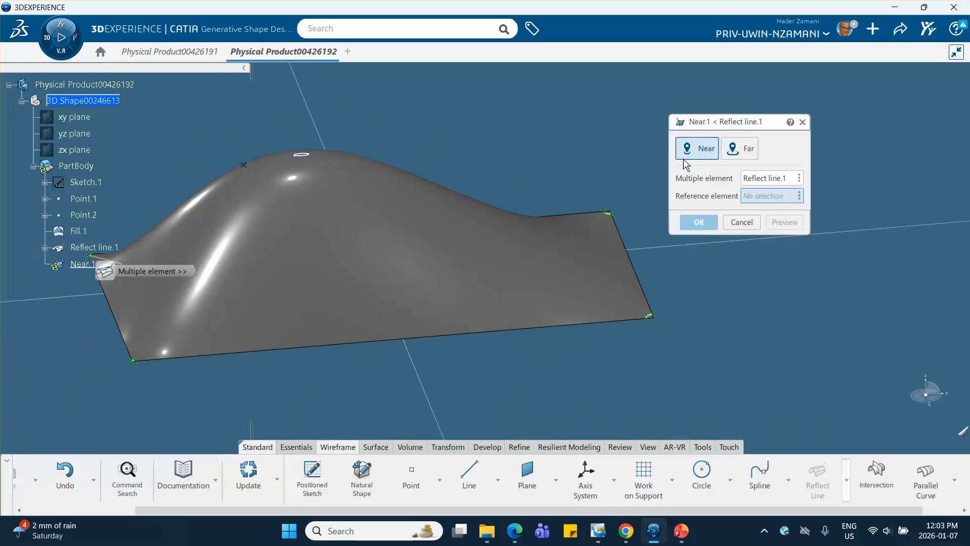
left_click(742, 222)
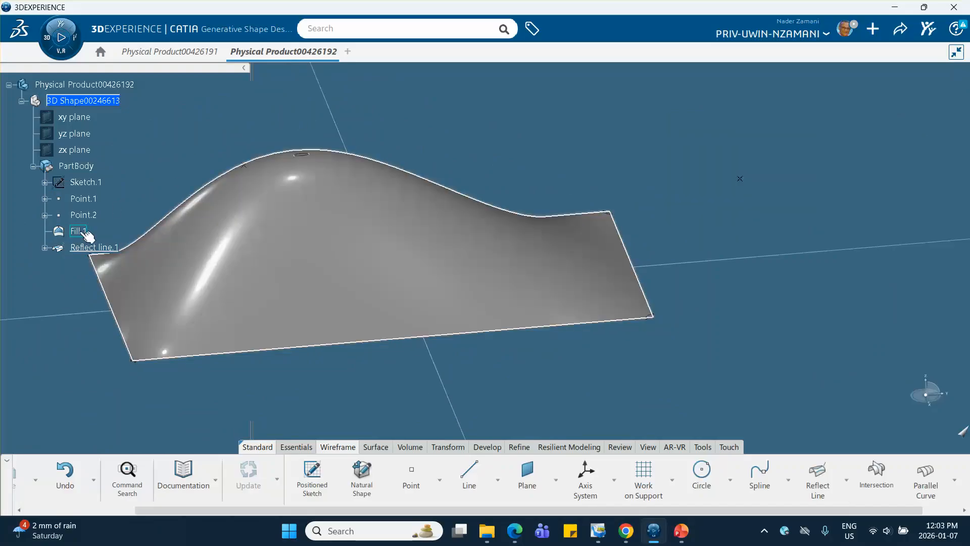
- Edit the cylindrical reflect line on the fill surface, setting its angle to 30 deg
double_click(86, 248)
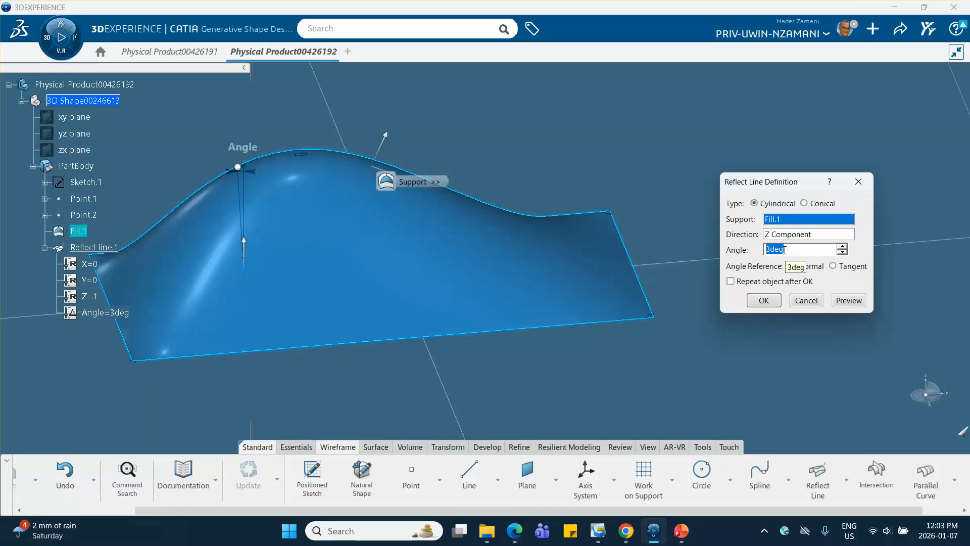
type("30")
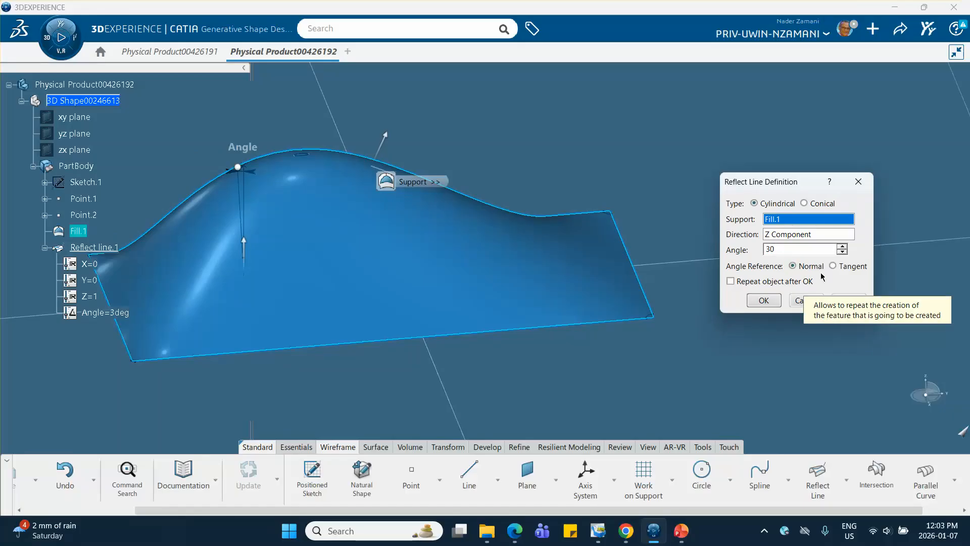
left_click(851, 300)
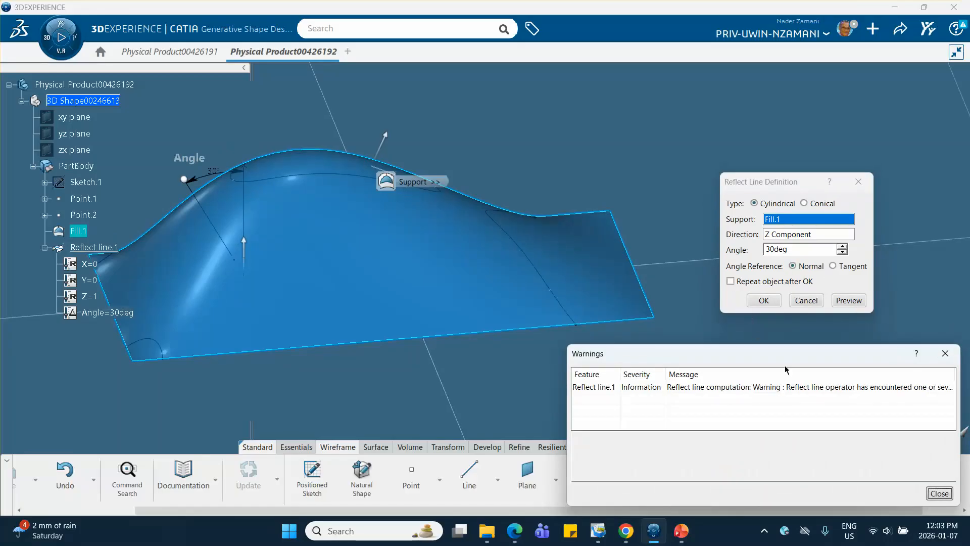
left_click(939, 494)
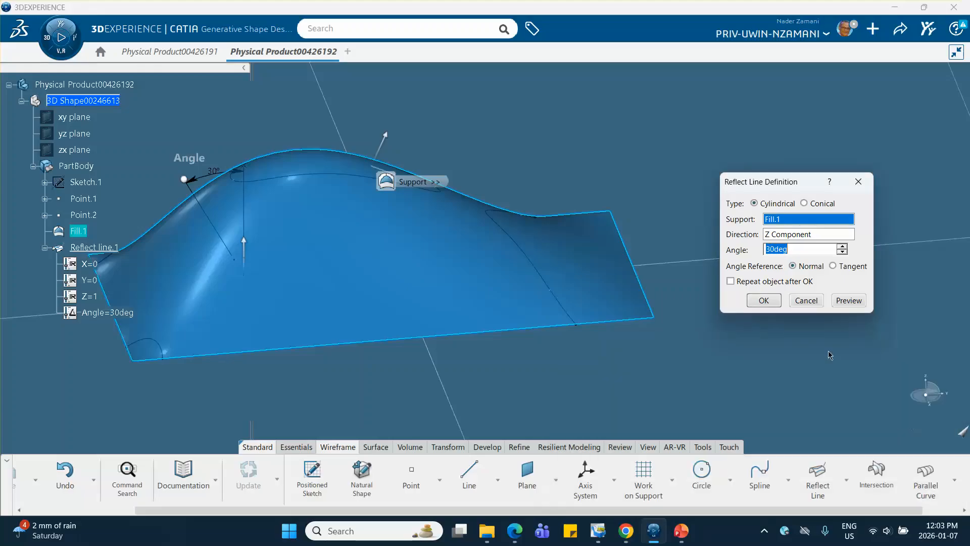
left_click(764, 300)
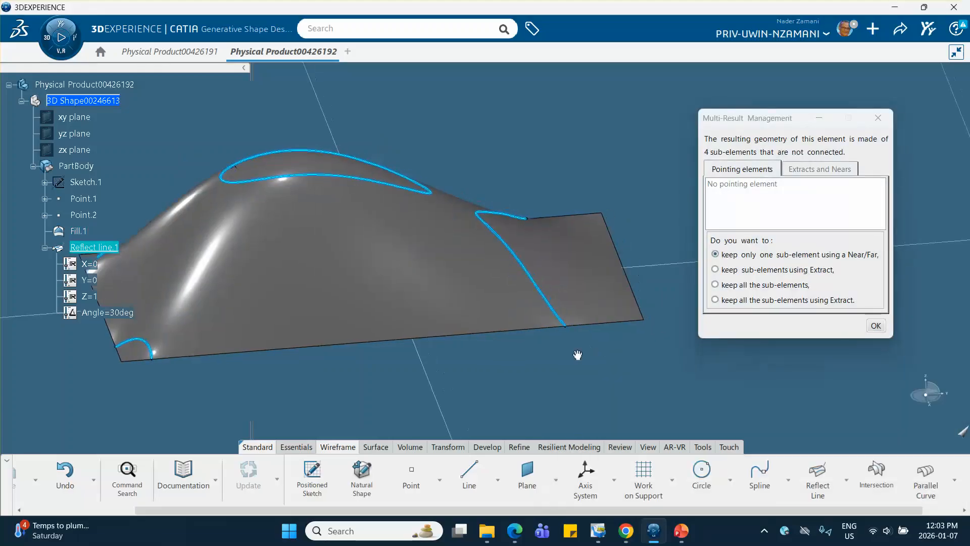
mouse_move(577, 354)
middle_mouse_down()
mouse_move(408, 375)
mouse_move(540, 378)
mouse_move(653, 365)
mouse_move(572, 351)
middle_mouse_up()
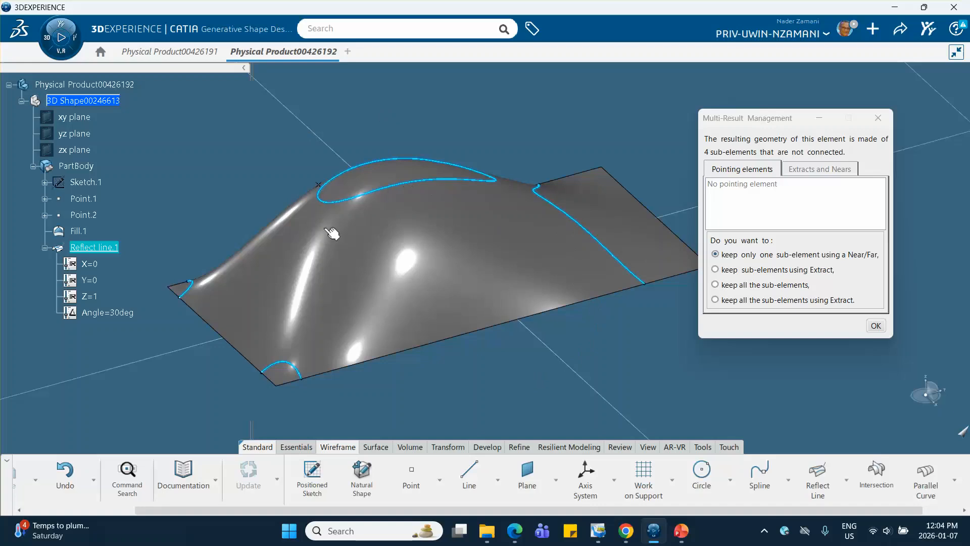
left_click(876, 326)
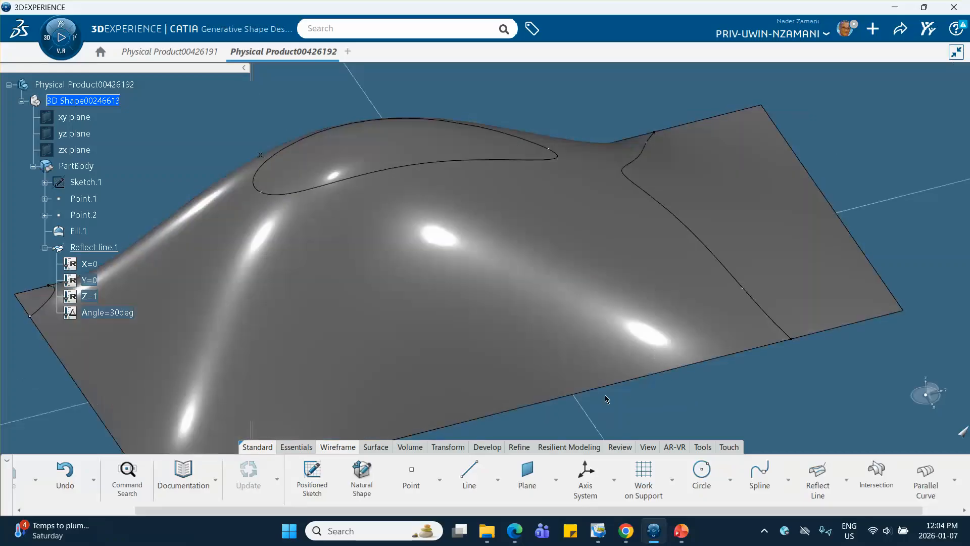
- Set up a conical reflect line on the fill surface with Point.2 as origin and try to create it at 30 deg
middle_click_drag(548, 317, 577, 312)
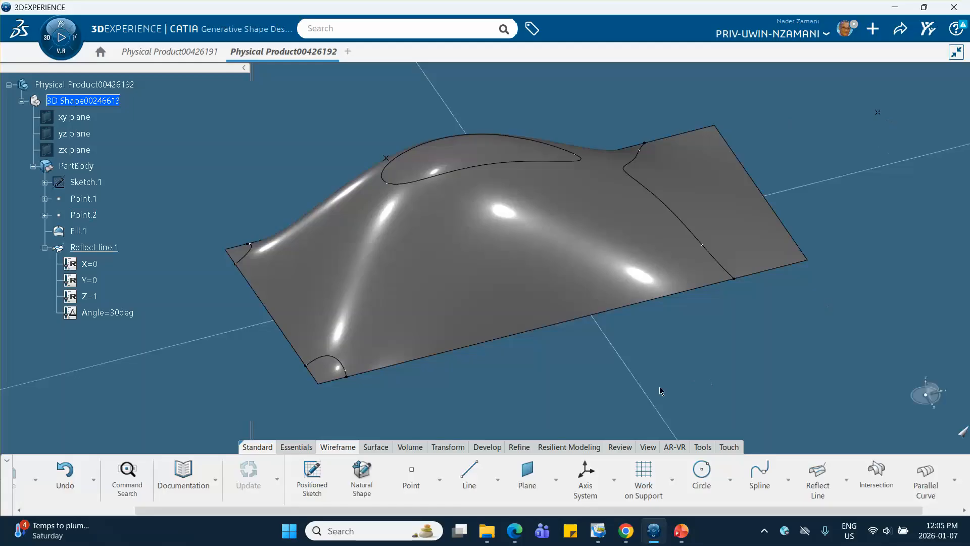
middle_click_drag(660, 387, 565, 391)
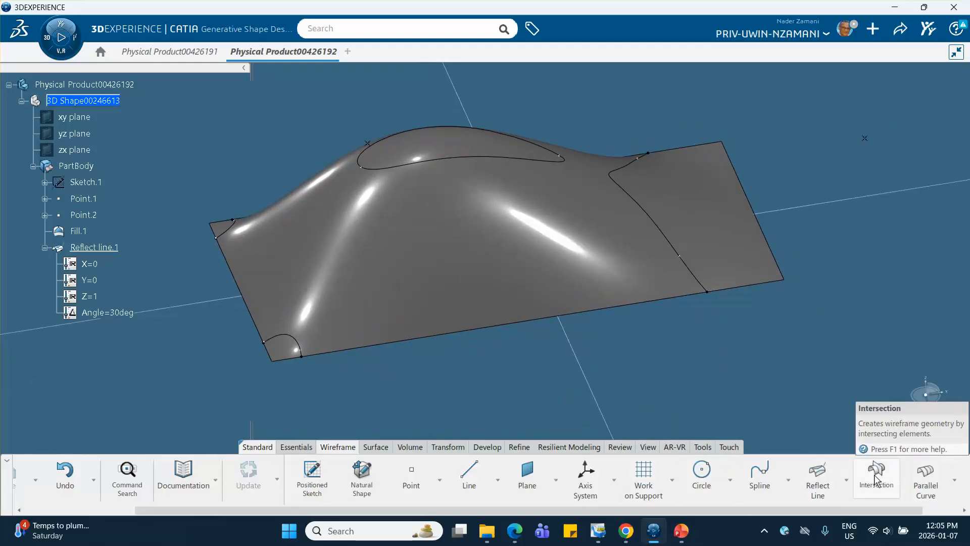
left_click(817, 477)
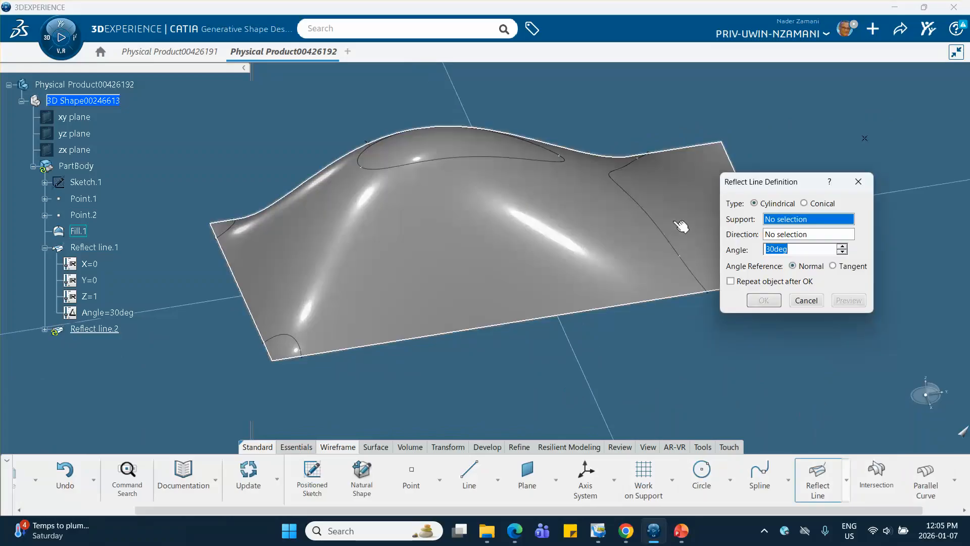
left_click(804, 203)
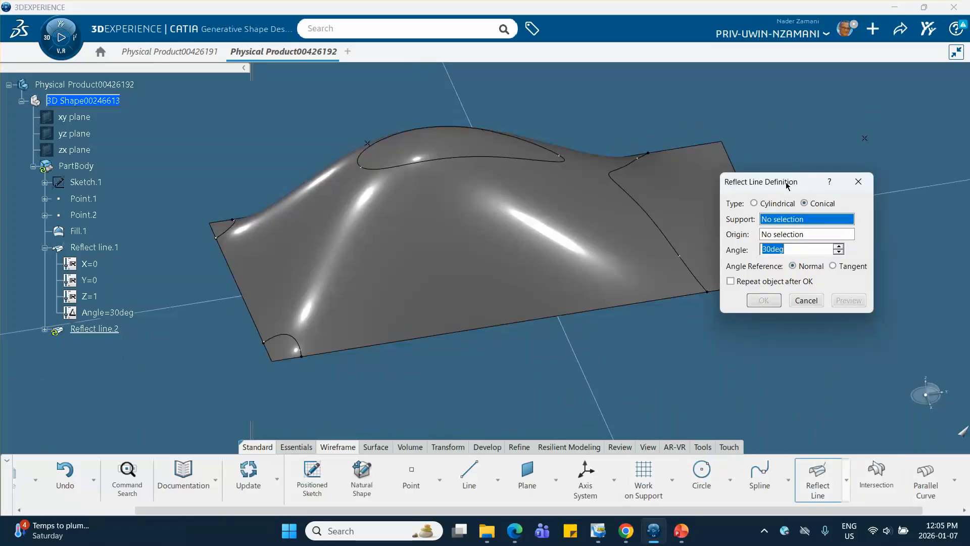
left_click_drag(787, 186, 878, 211)
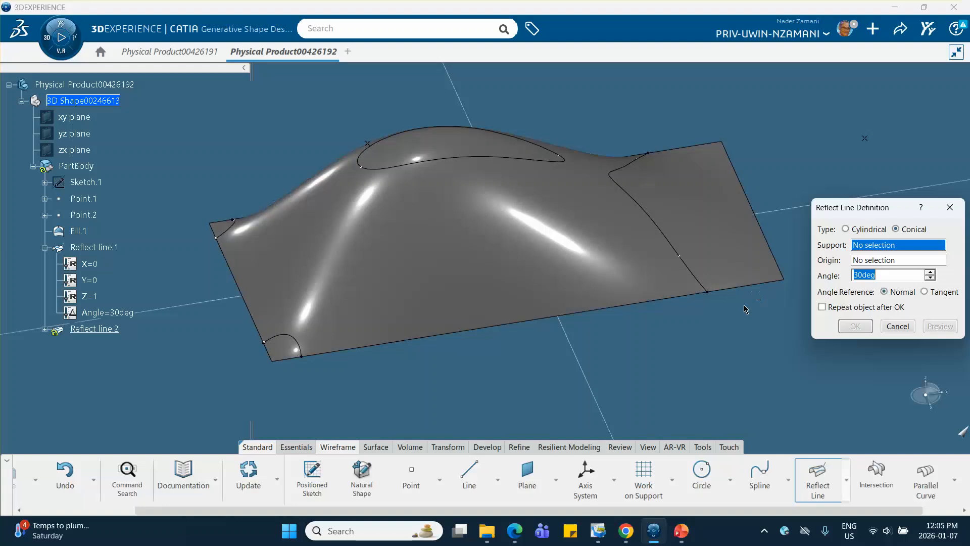
left_click(528, 242)
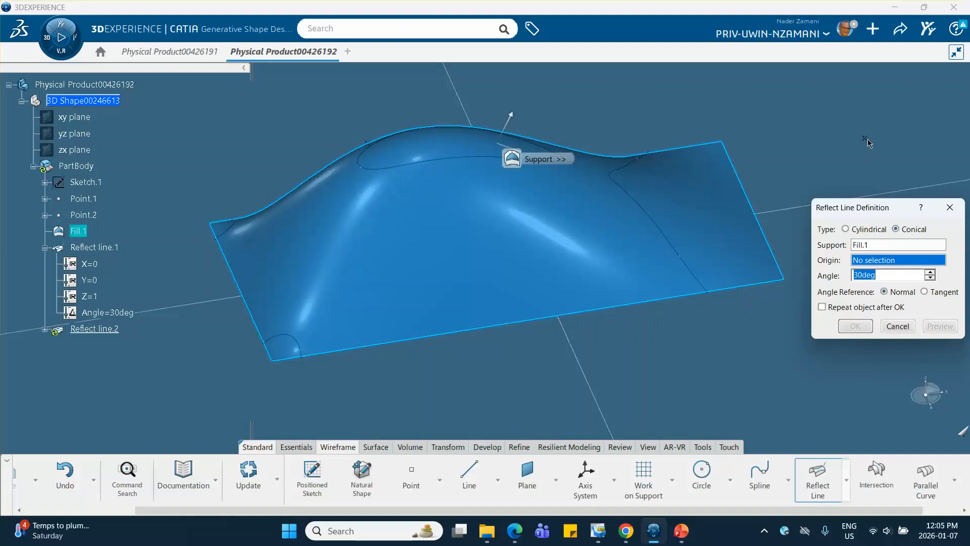
left_click(865, 139)
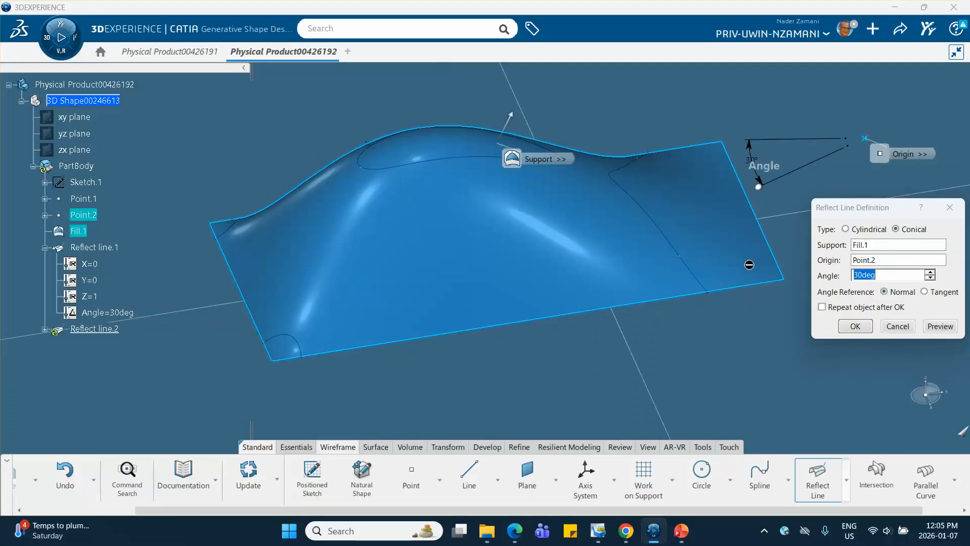
mouse_move(750, 266)
middle_mouse_down()
mouse_move(786, 275)
mouse_move(595, 262)
mouse_move(741, 259)
middle_mouse_up()
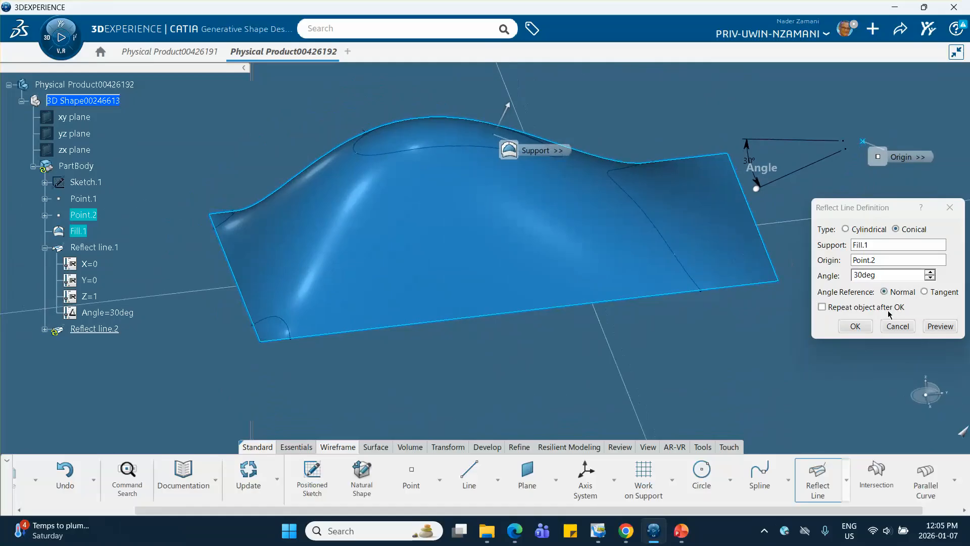
left_click(856, 327)
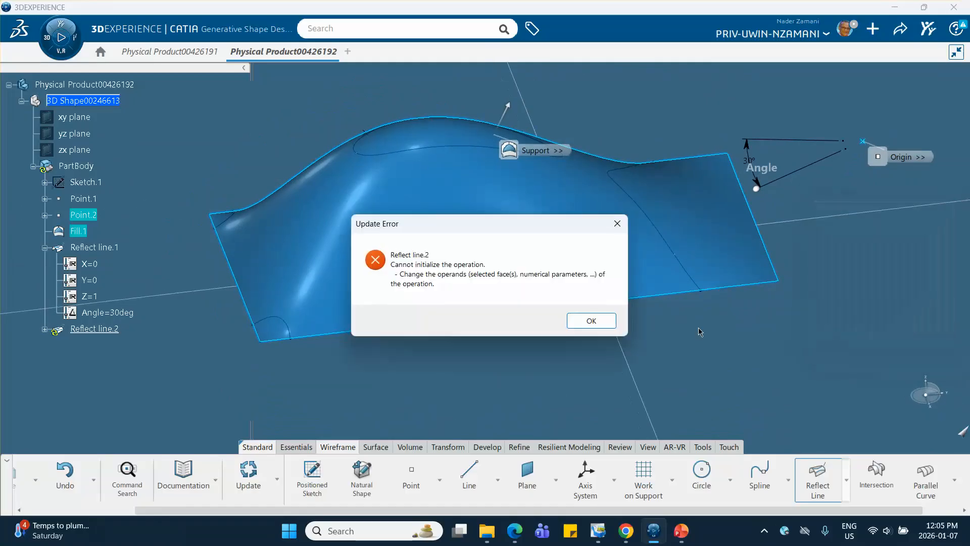
left_click(584, 318)
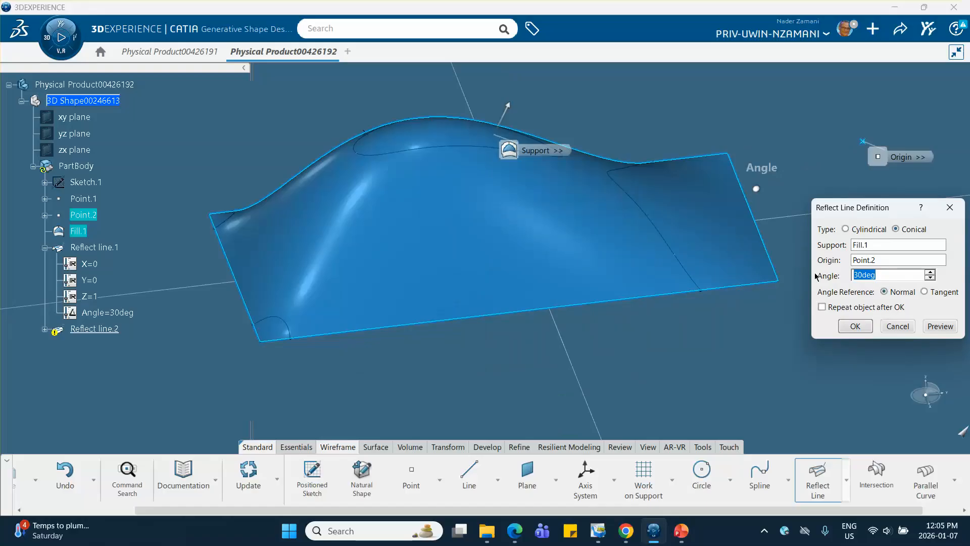
- Set the conical reflect line's angle to 60 deg, preview it and create it on the fill surface
type("60")
left_click(940, 327)
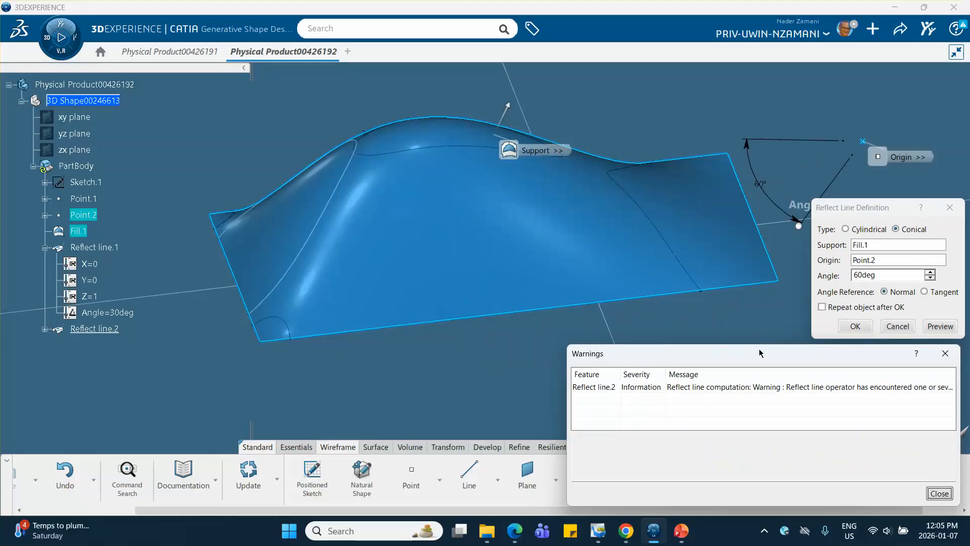
left_click(943, 496)
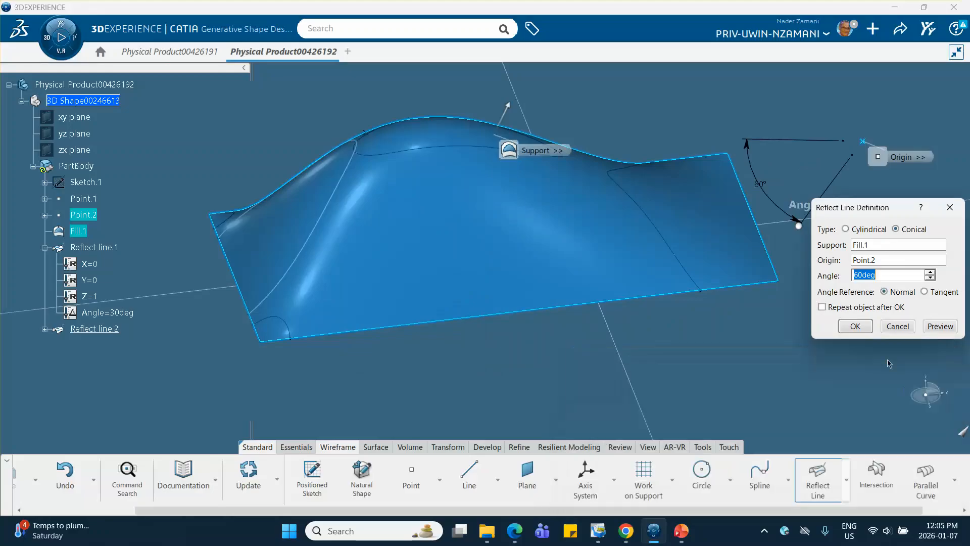
left_click(853, 328)
mouse_move(667, 361)
middle_mouse_down()
mouse_move(709, 353)
mouse_move(672, 354)
middle_mouse_up()
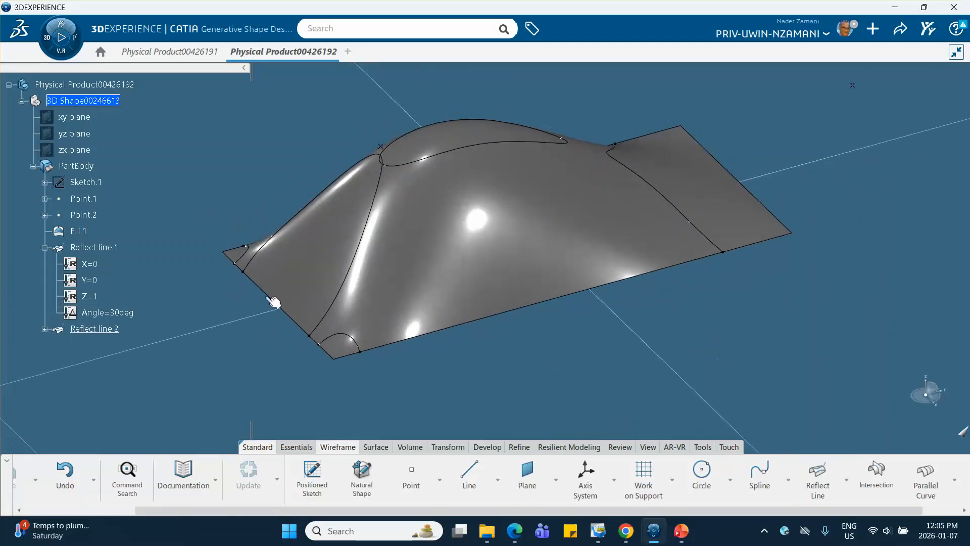
- Change the line colour of the conical reflect line (Reflect line.2) to red
right_click(92, 332)
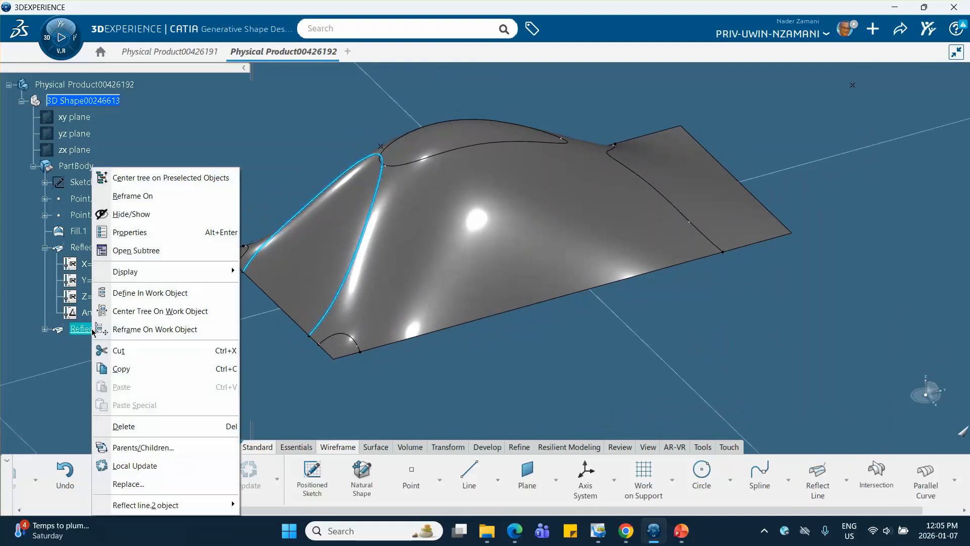
left_click(131, 232)
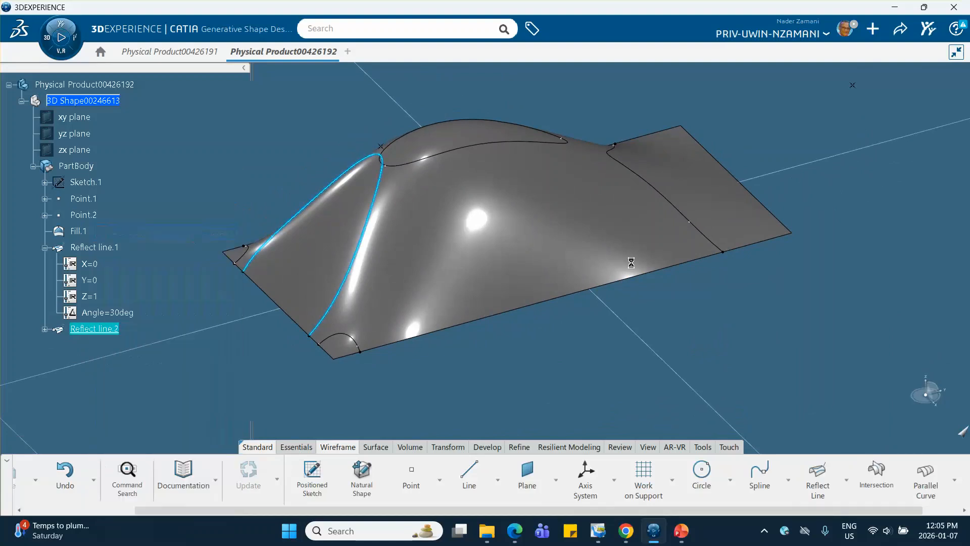
left_click(729, 321)
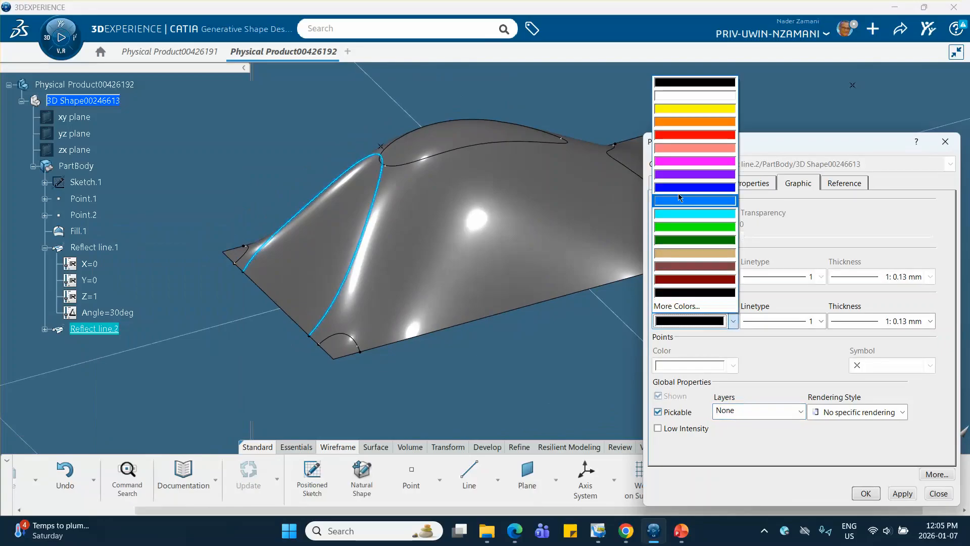
left_click(694, 134)
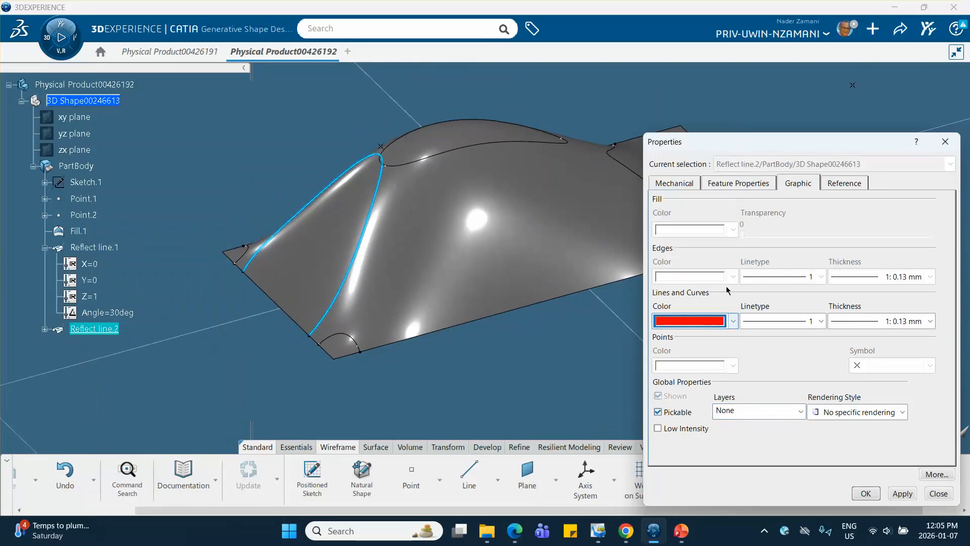
left_click(865, 494)
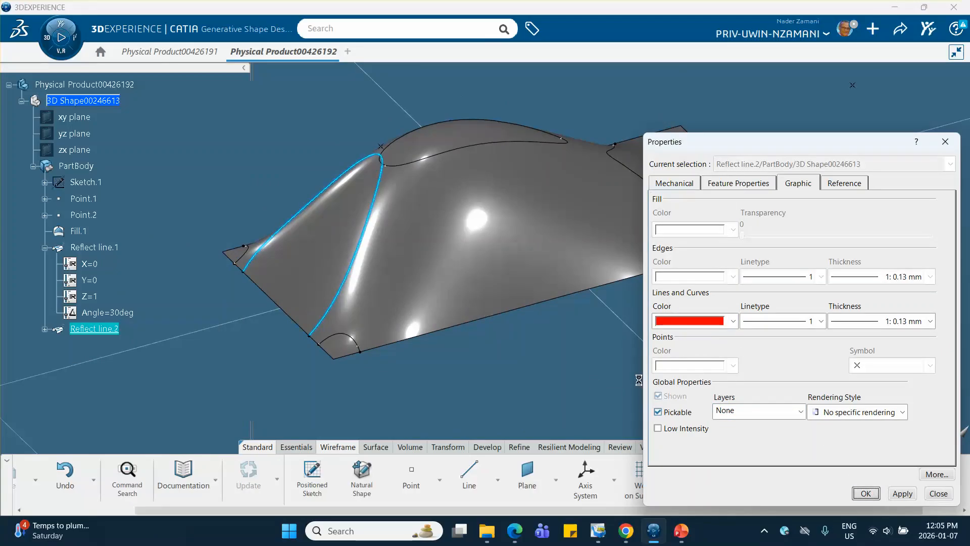
left_click(557, 360)
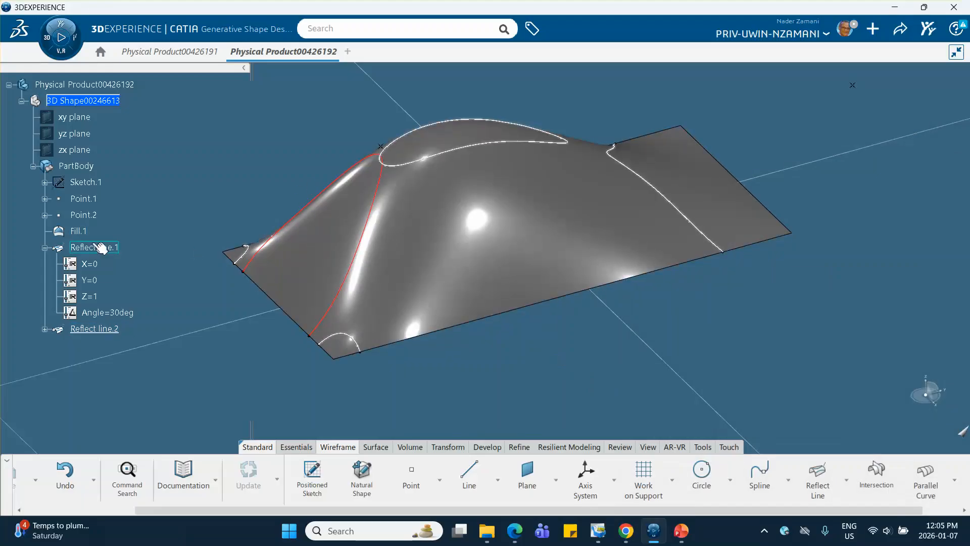
- Change the line colour of the cylindrical reflect line (Reflect line.1) to green
right_click(111, 248)
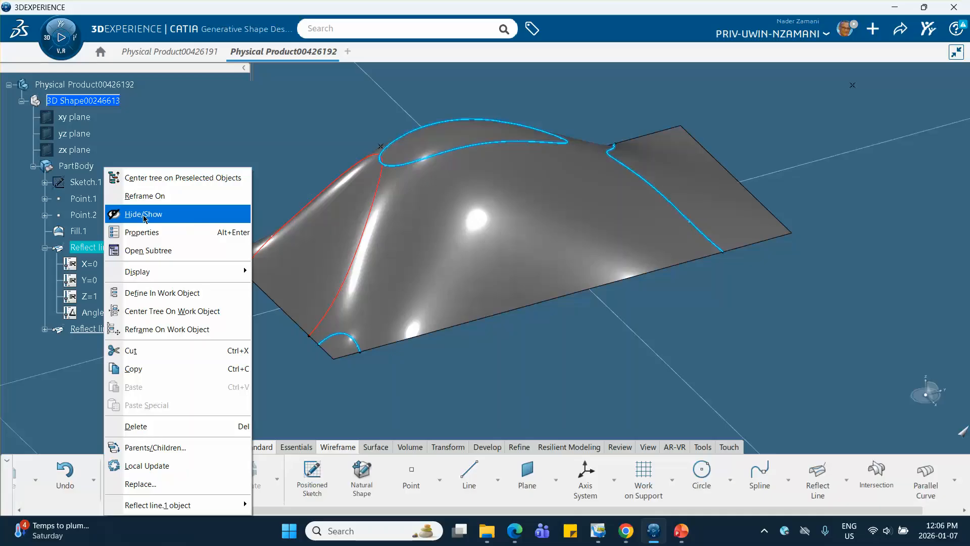
left_click(142, 232)
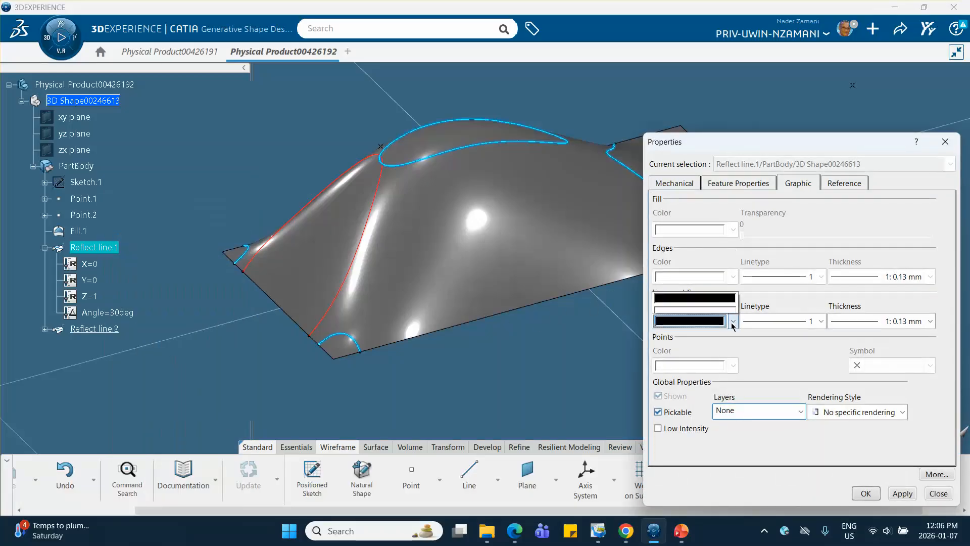
left_click(732, 321)
left_click(701, 226)
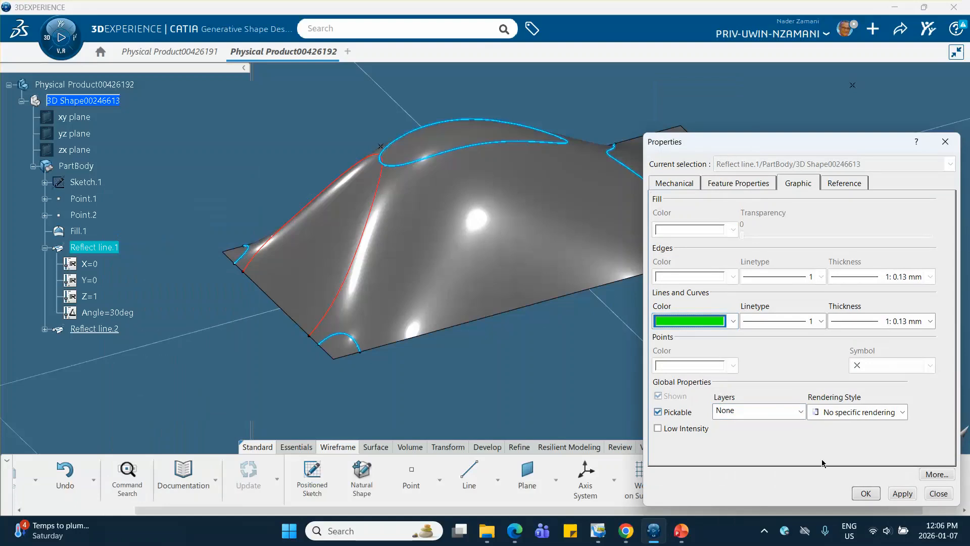
left_click(867, 494)
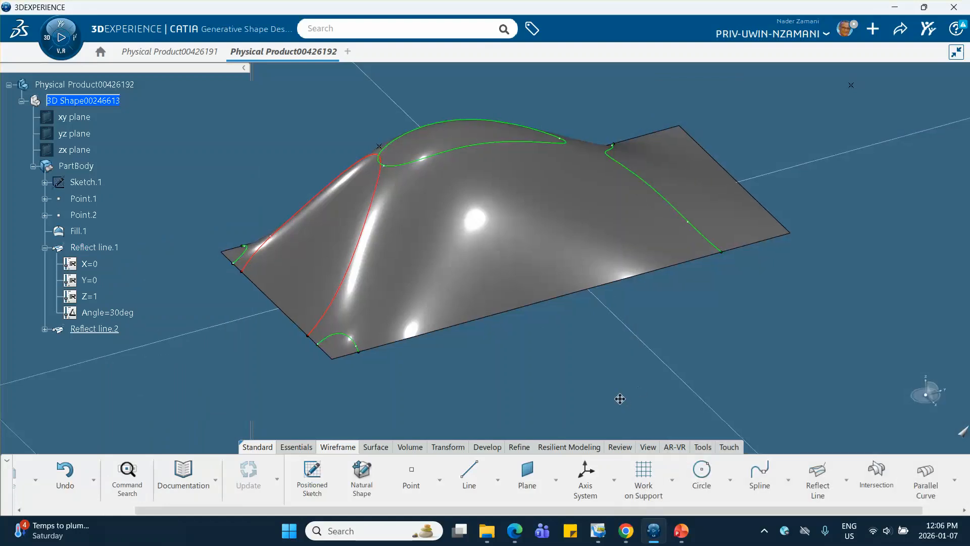
middle_click_drag(620, 398, 608, 361)
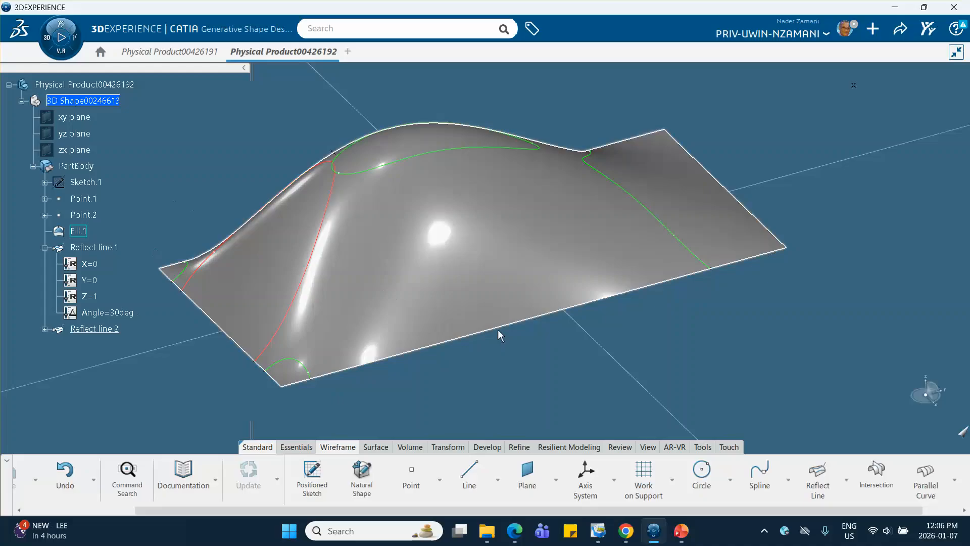
middle_click_drag(541, 346, 525, 362)
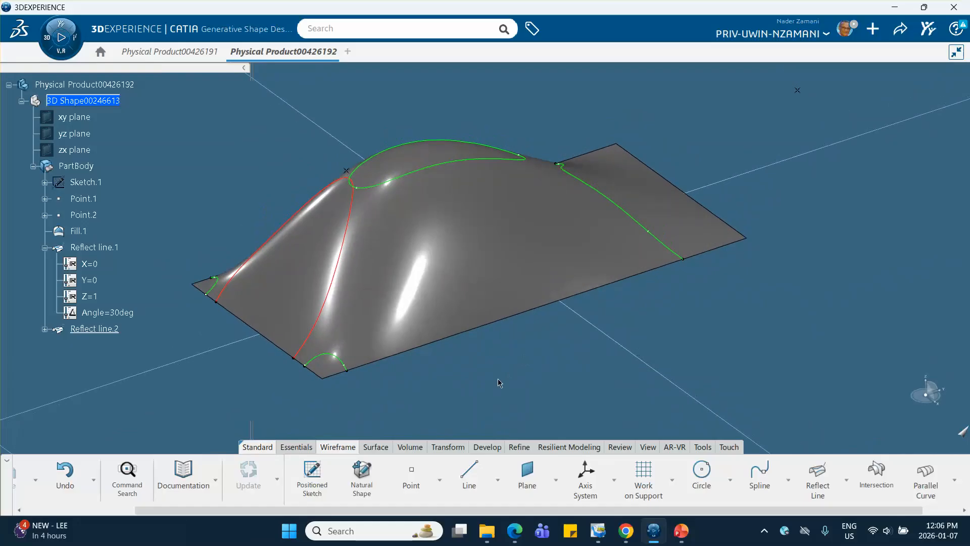